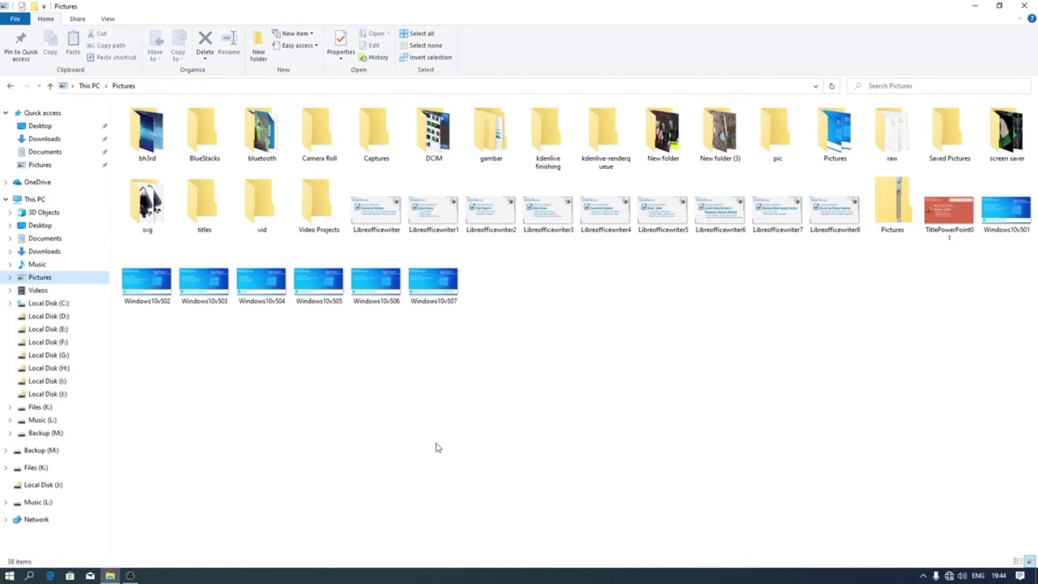
- Open a second Pictures window, arrange both windows side by side, and show Documents in the original one
{"action": "left_click", "coordinate": [16, 19]}
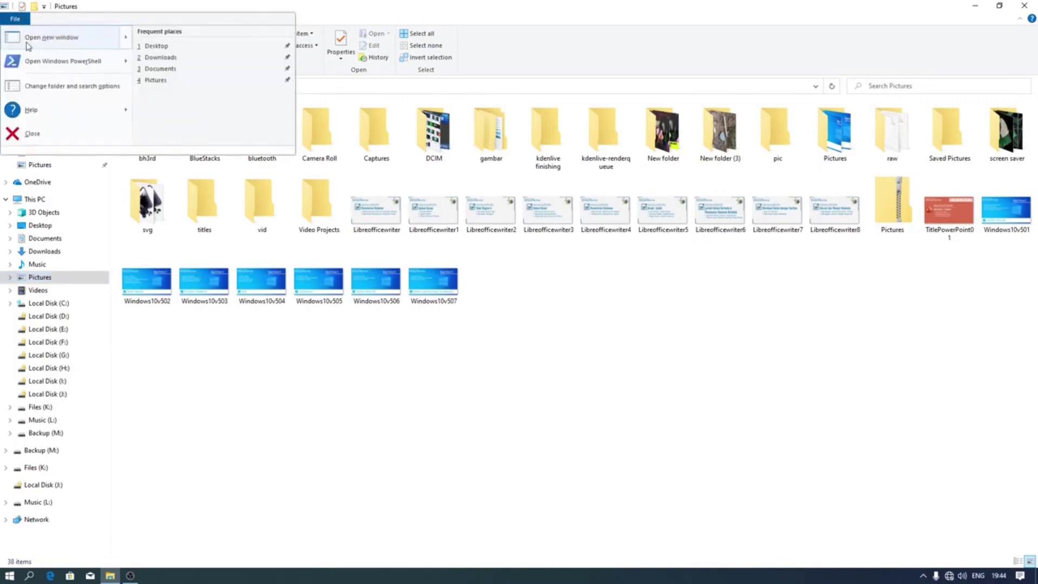
{"action": "left_click", "coordinate": [27, 46]}
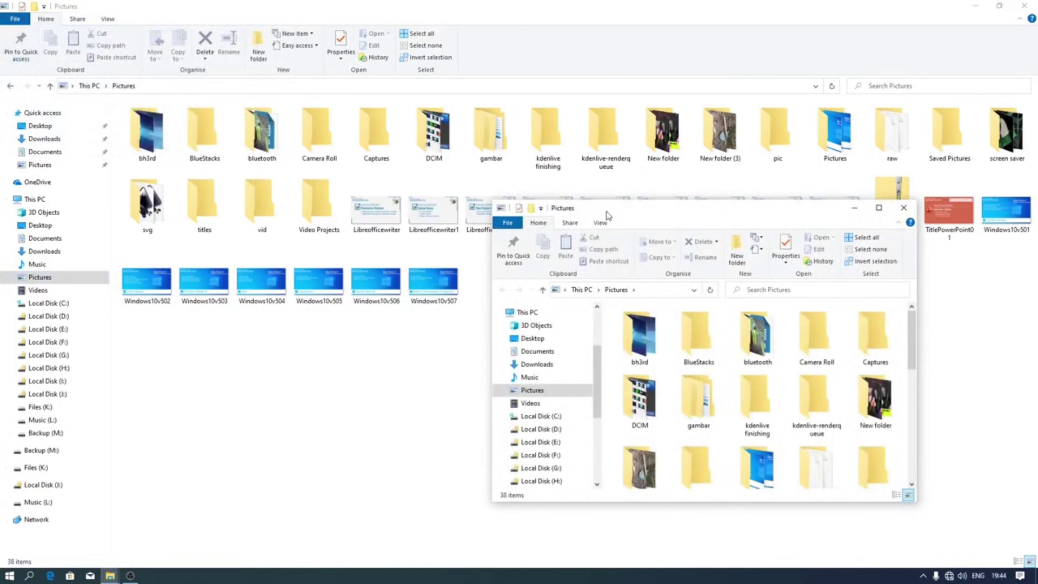
{"action": "left_click_drag", "start_coordinate": [607, 215], "coordinate": [1035, 211]}
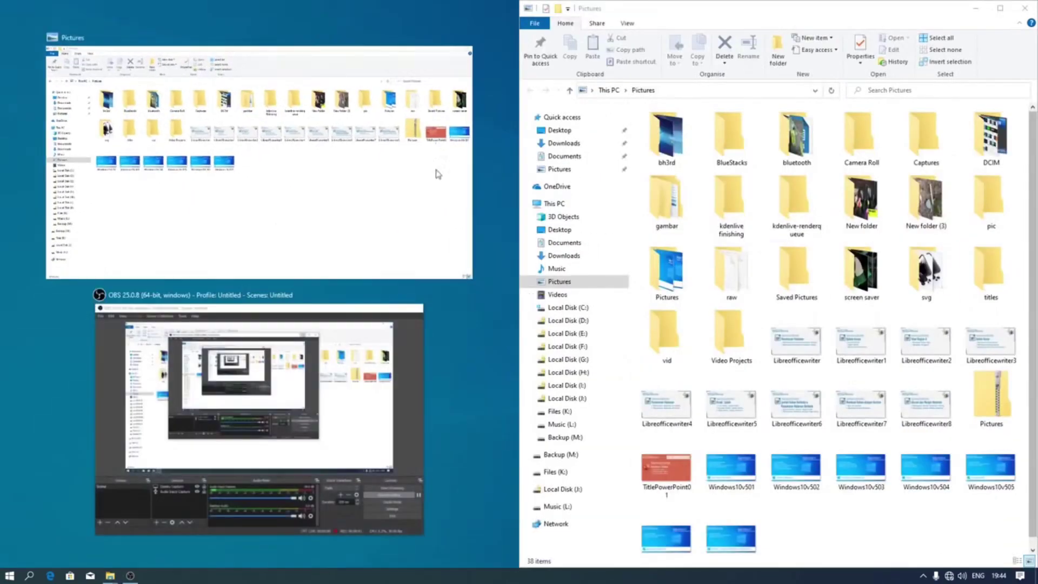
{"action": "left_click", "coordinate": [287, 169]}
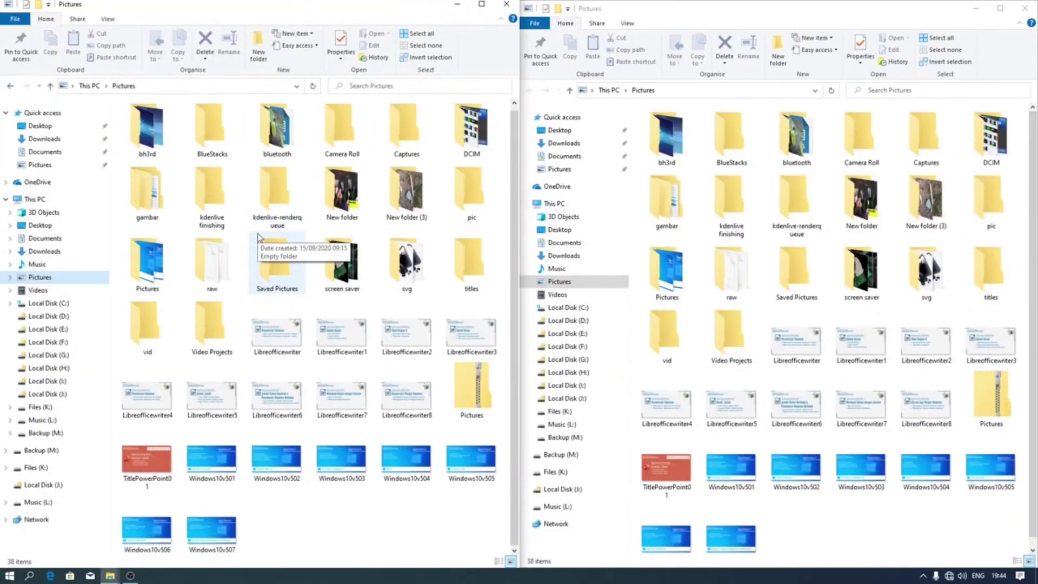
{"action": "left_click", "coordinate": [44, 239]}
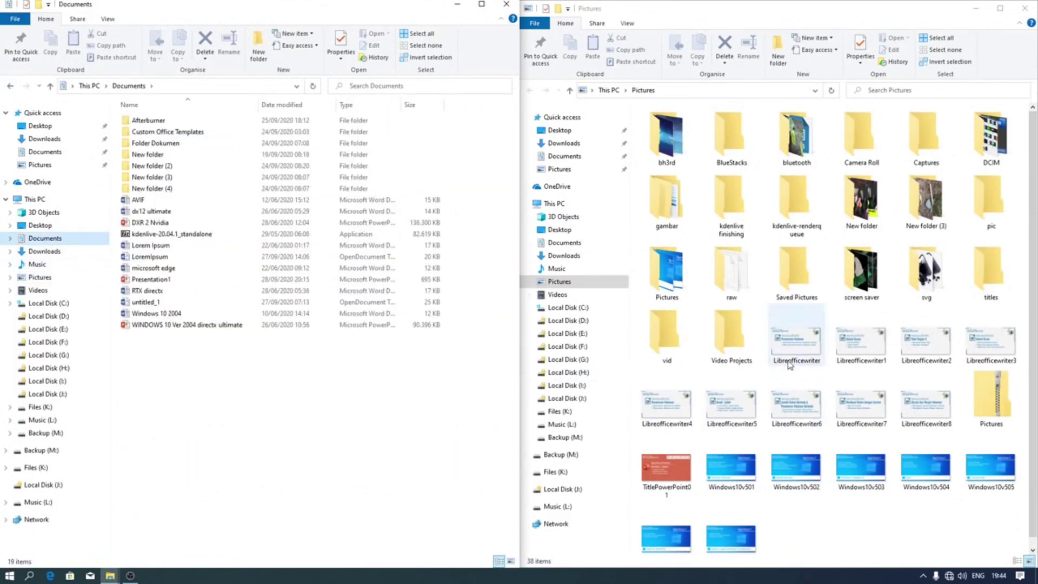
- Move the Libreofficewriter1 image from Pictures to Documents and back to Pictures
{"action": "left_click", "coordinate": [849, 348]}
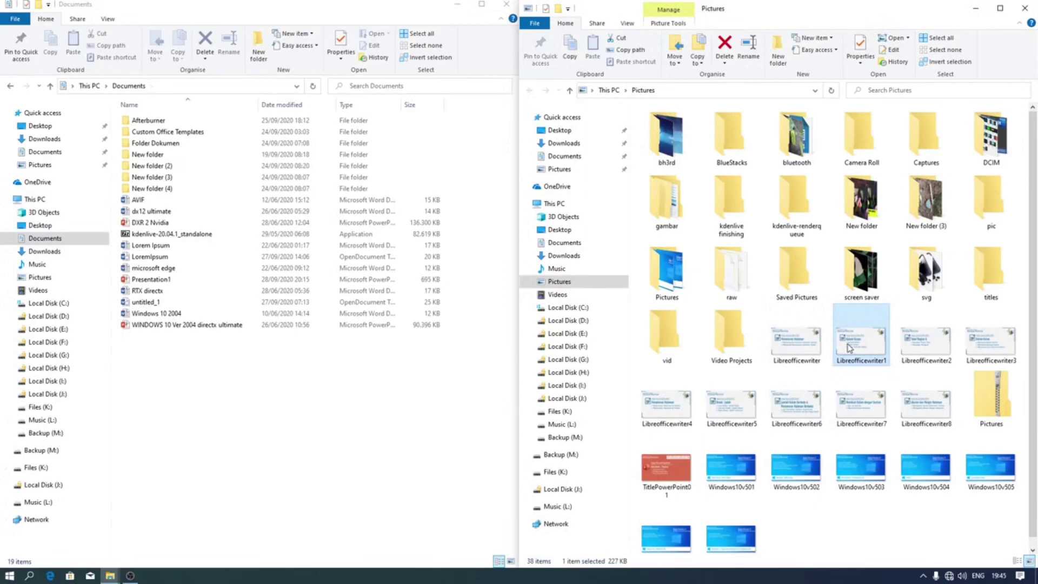
{"action": "left_click_drag", "start_coordinate": [849, 348], "coordinate": [377, 413]}
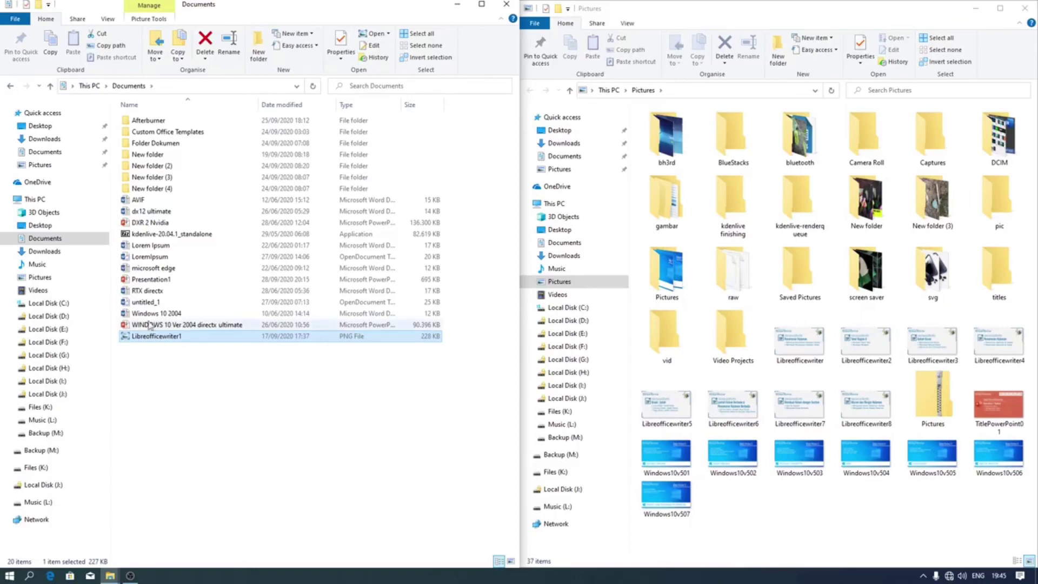
{"action": "left_click_drag", "start_coordinate": [152, 340], "coordinate": [818, 510]}
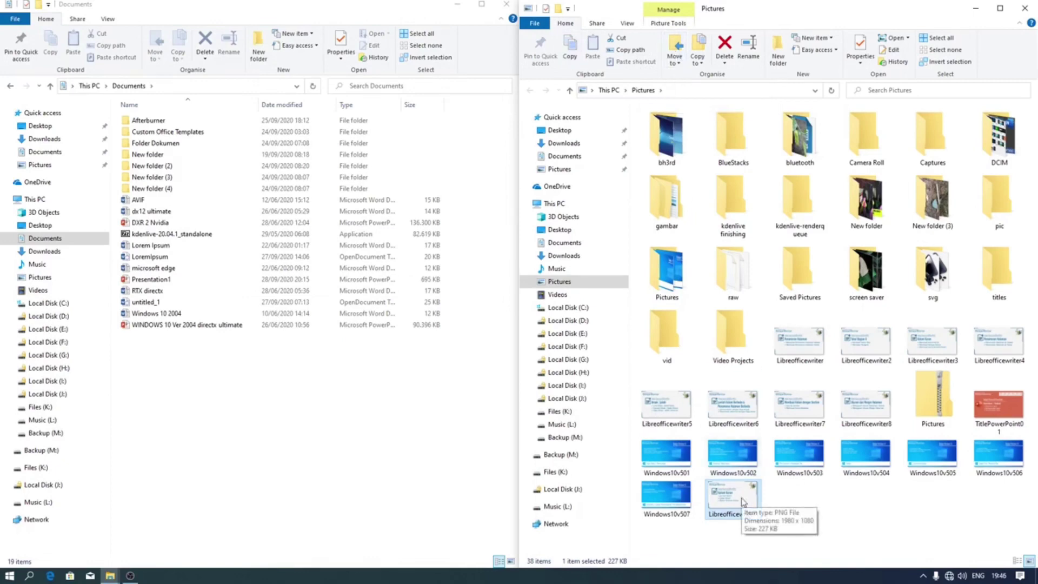
- Send Libreofficewriter1 from Pictures to Documents with the Move to command and refresh the Documents listing
{"action": "left_click", "coordinate": [682, 54]}
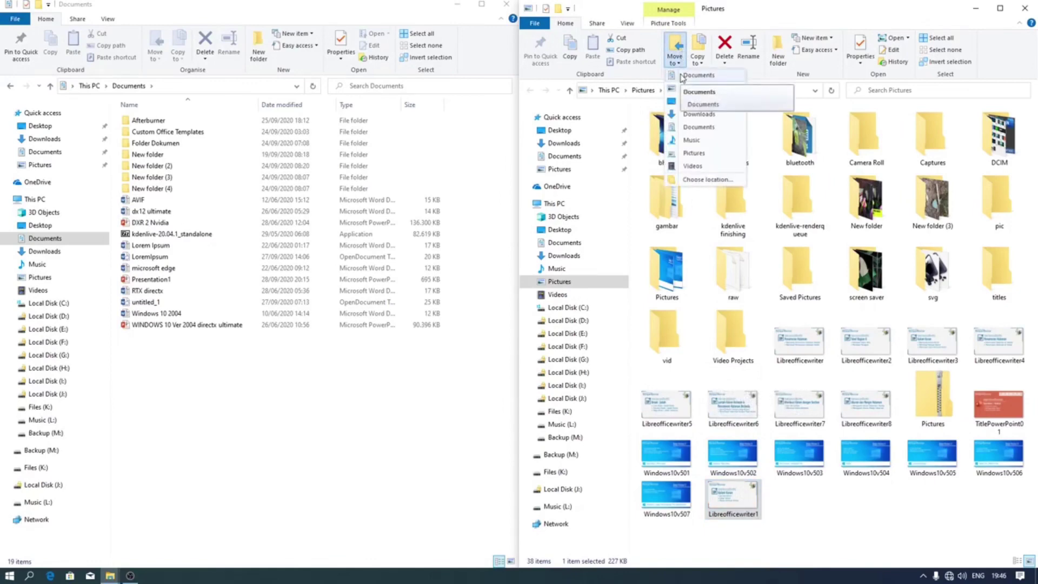
{"action": "left_click", "coordinate": [697, 75]}
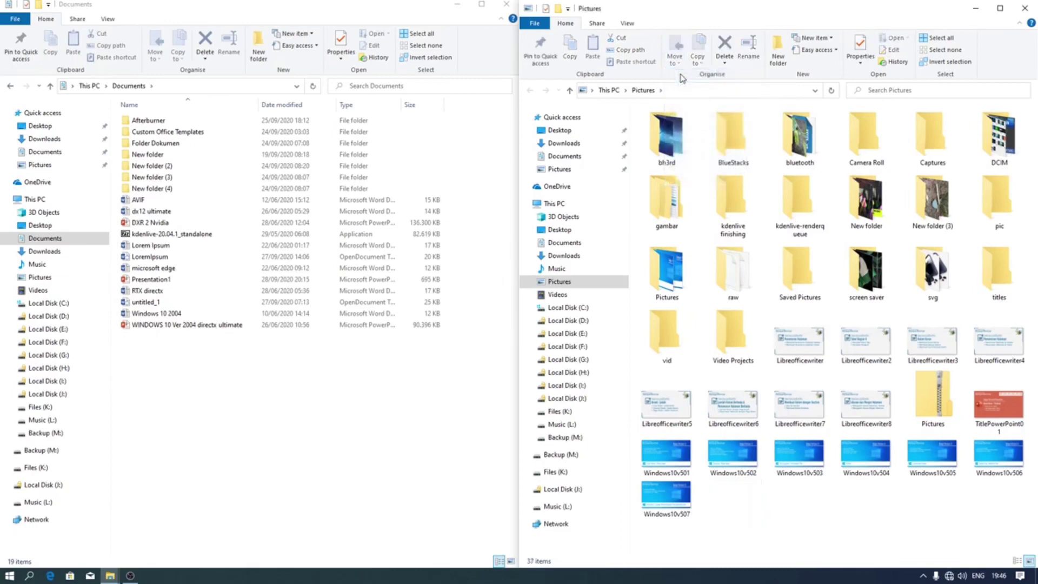
{"action": "right_click", "coordinate": [290, 397]}
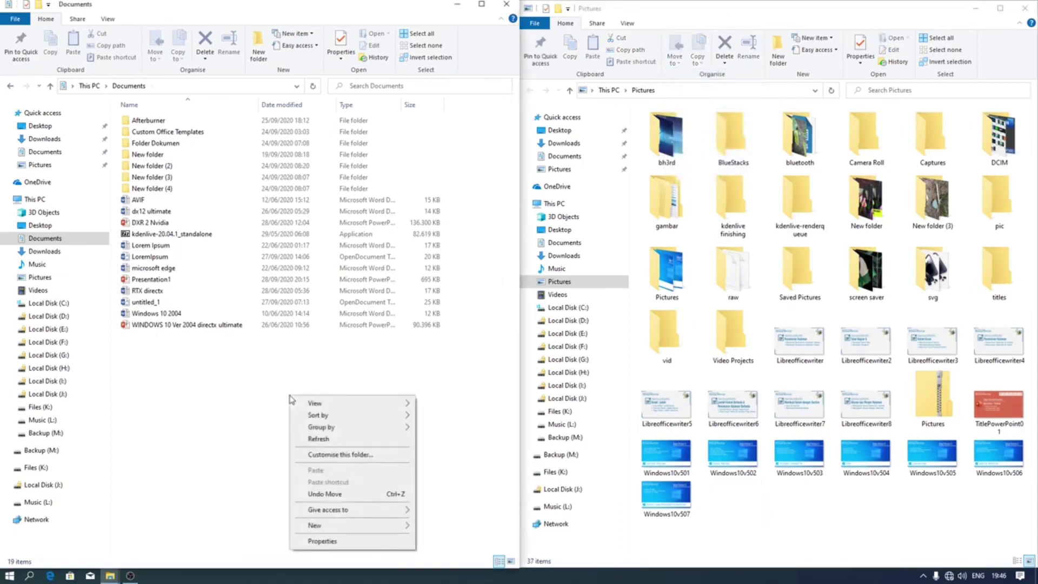
{"action": "left_click", "coordinate": [319, 439]}
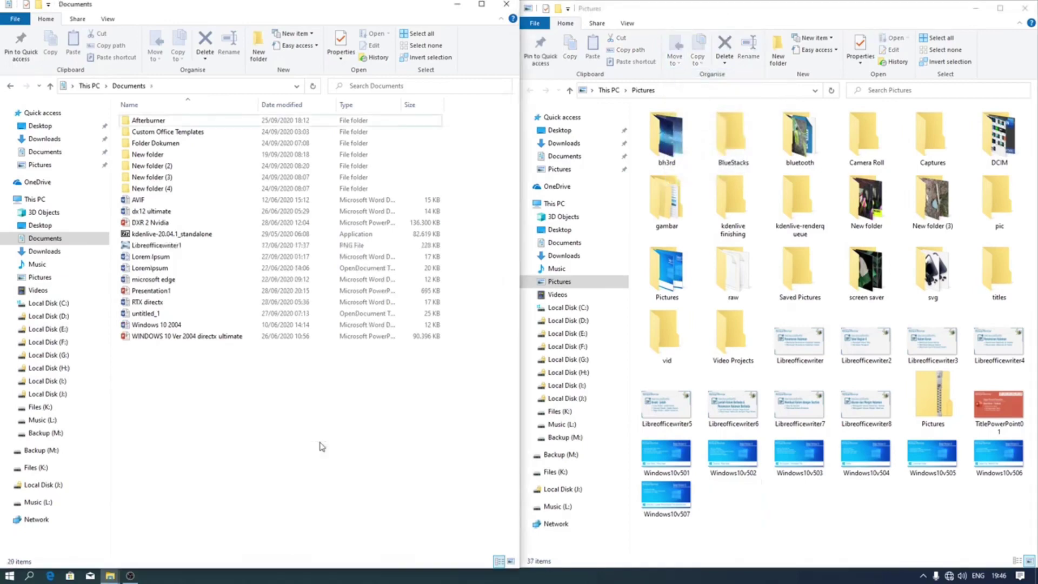
- Move Libreofficewriter1 from Documents into a new folder created on Local Disk (C:), choosing the location with the Move to command
{"action": "left_click", "coordinate": [157, 246]}
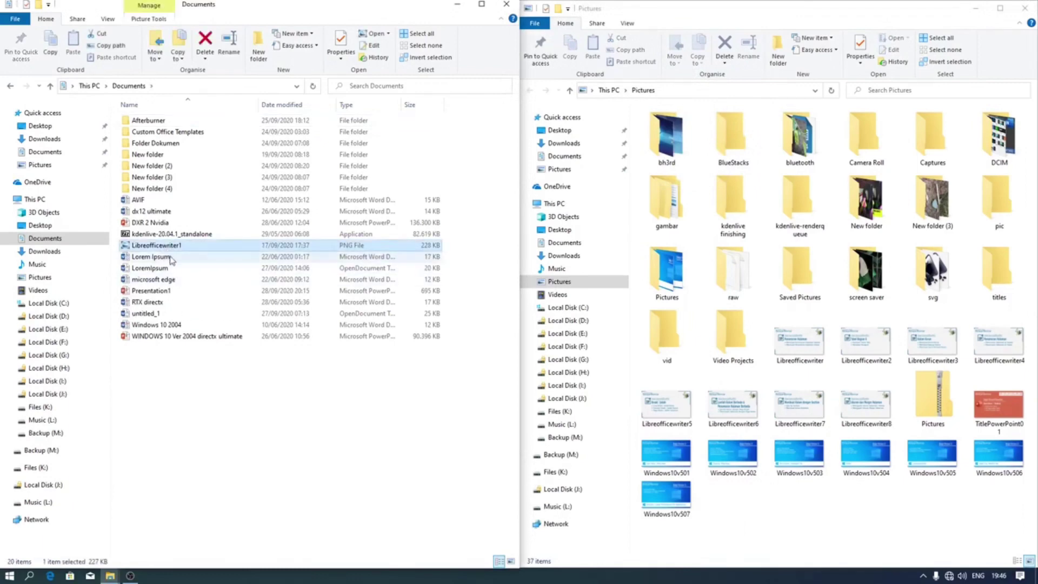
{"action": "left_click", "coordinate": [152, 60]}
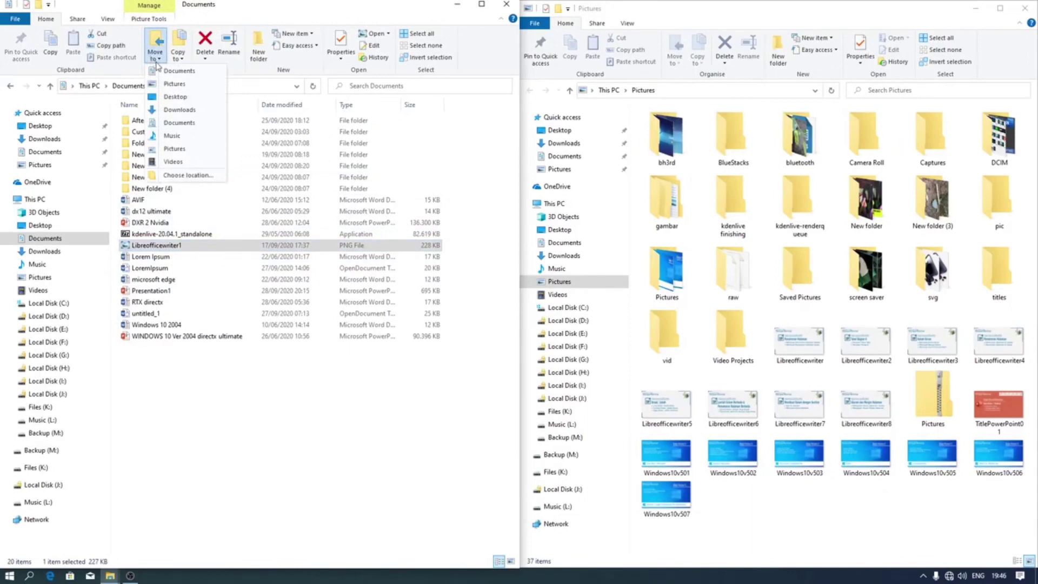
{"action": "left_click", "coordinate": [187, 175]}
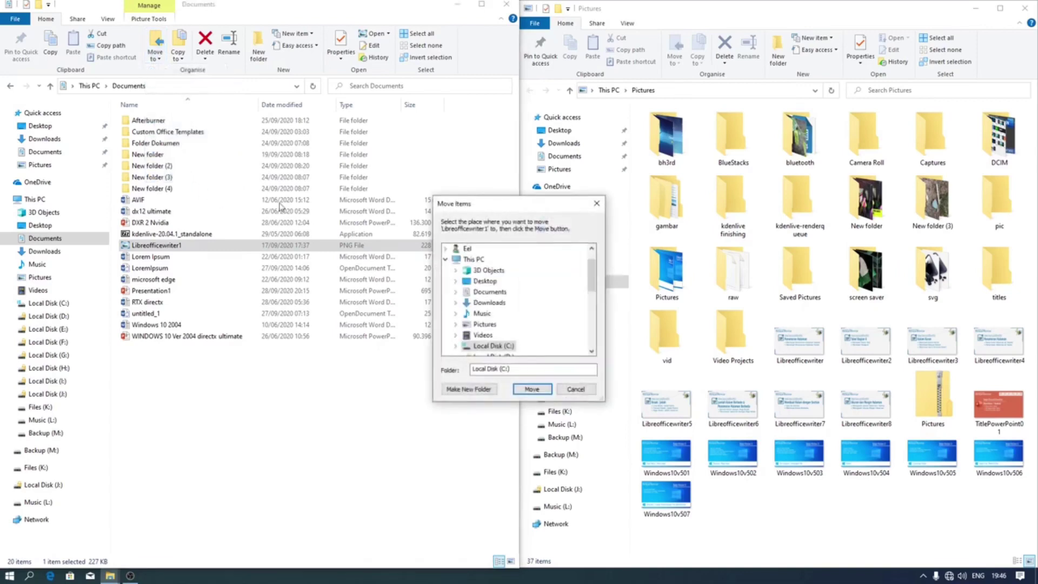
{"action": "scroll", "coordinate": [514, 283], "scroll_direction": "down", "scroll_amount": 2}
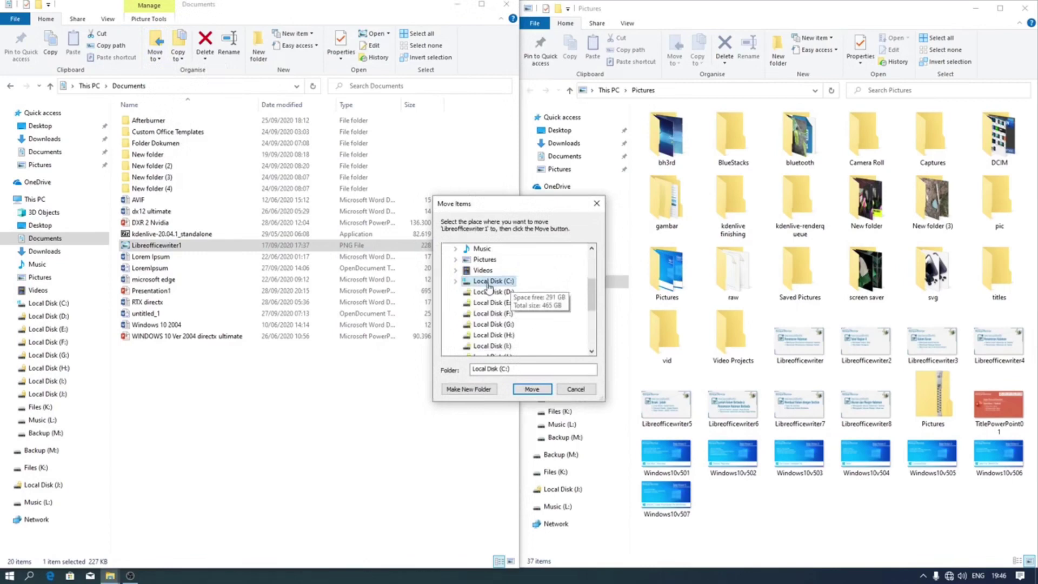
{"action": "scroll", "coordinate": [489, 285], "scroll_direction": "up", "scroll_amount": 1}
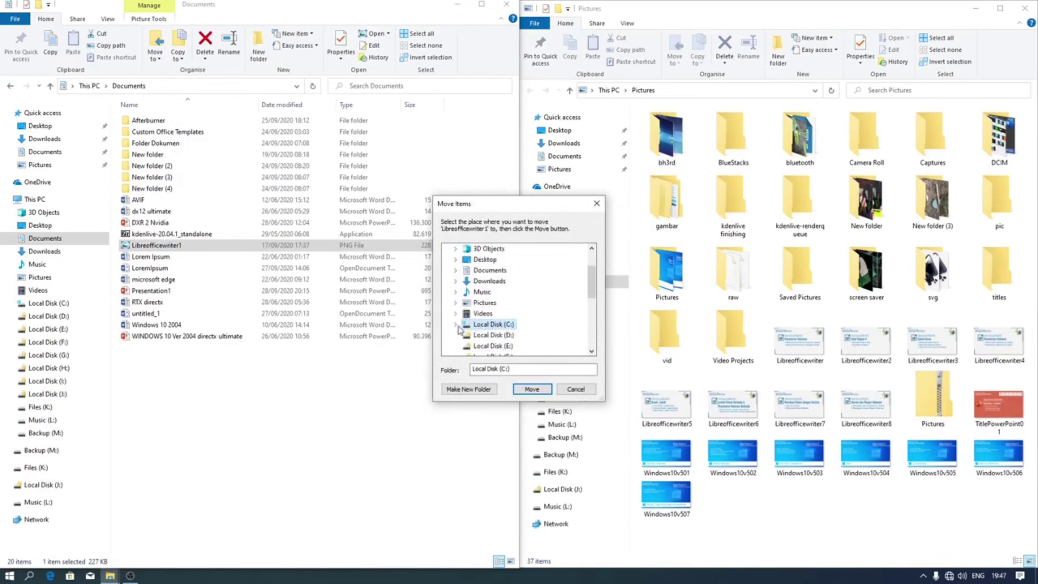
{"action": "left_click", "coordinate": [455, 324]}
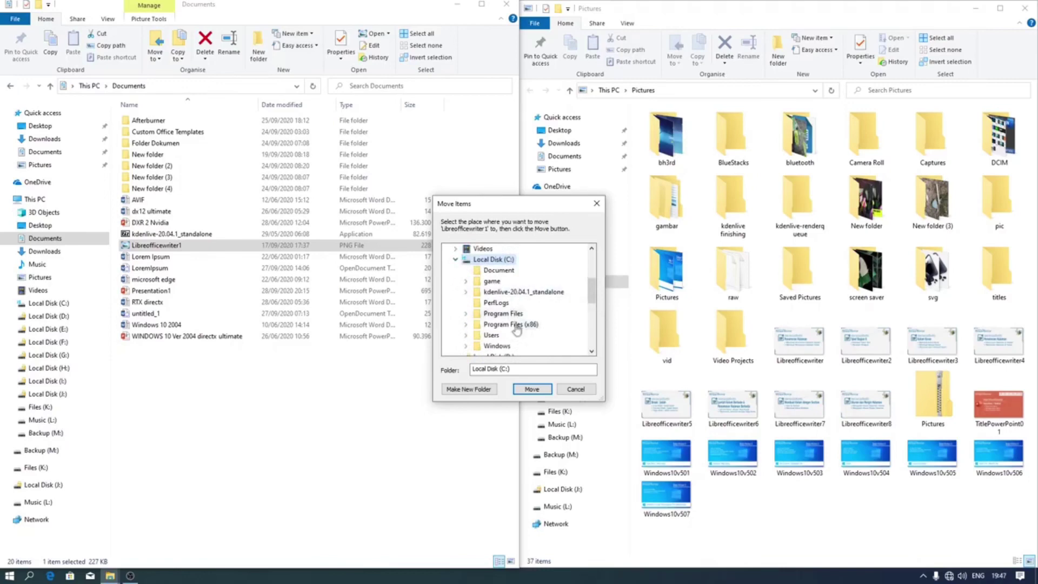
{"action": "left_click", "coordinate": [484, 393]}
{"action": "left_click", "coordinate": [476, 305]}
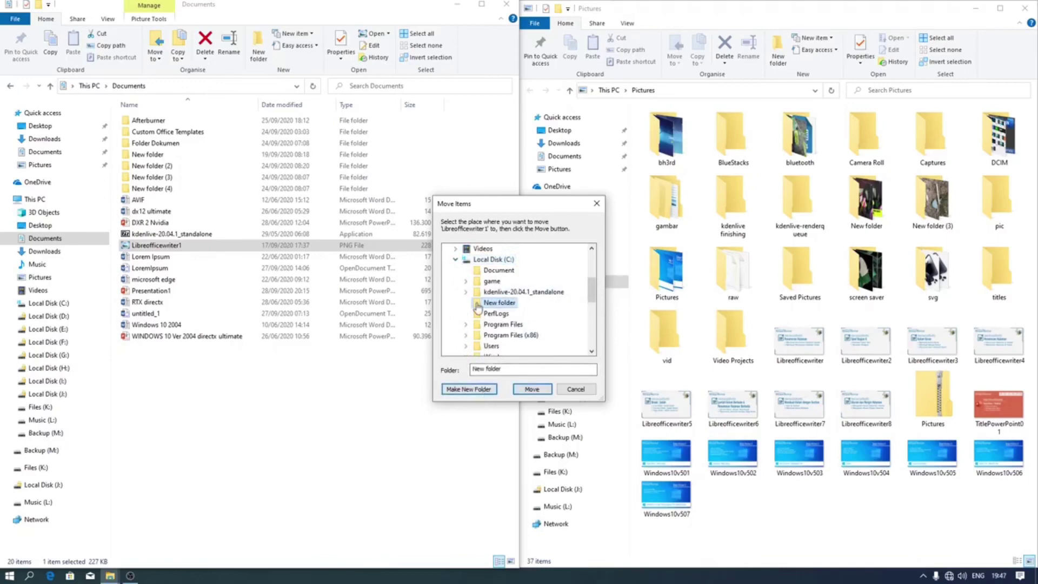
{"action": "left_click", "coordinate": [531, 390]}
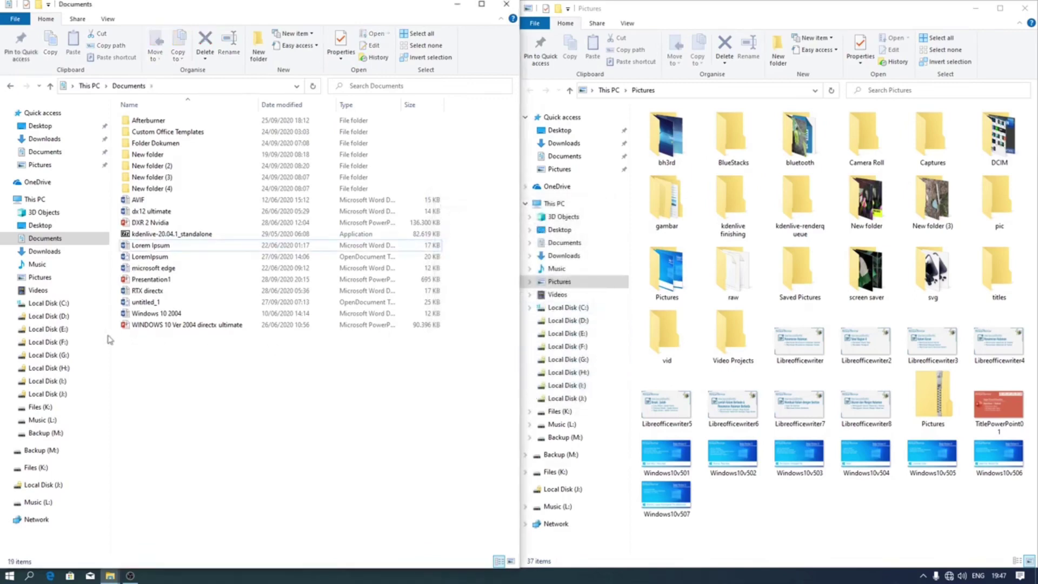
- Open New folder on Local Disk (C:) and move Libreofficewriter1 from it into Pictures
{"action": "left_click", "coordinate": [57, 304]}
{"action": "double_click", "coordinate": [325, 148]}
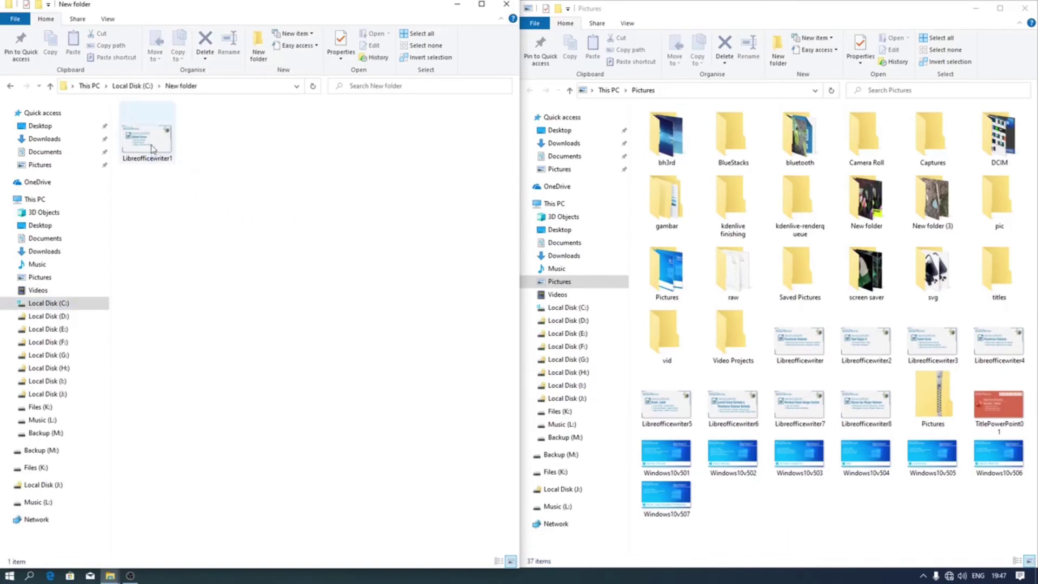
{"action": "left_click_drag", "start_coordinate": [152, 149], "coordinate": [861, 526]}
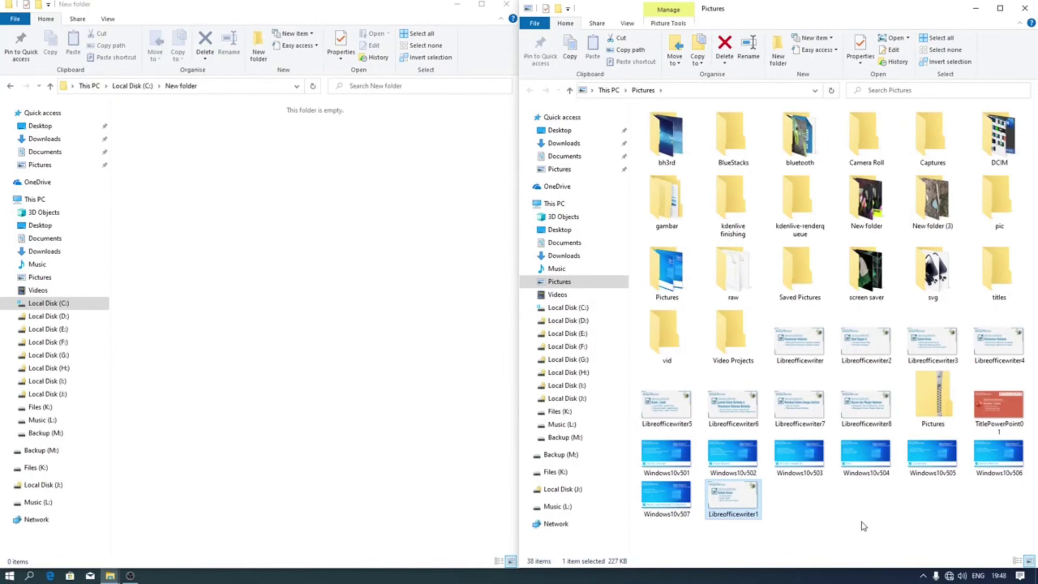
- Show Documents again and copy the Libreofficewriter2 image from Pictures into it
{"action": "left_click", "coordinate": [61, 241]}
{"action": "left_click", "coordinate": [632, 414]}
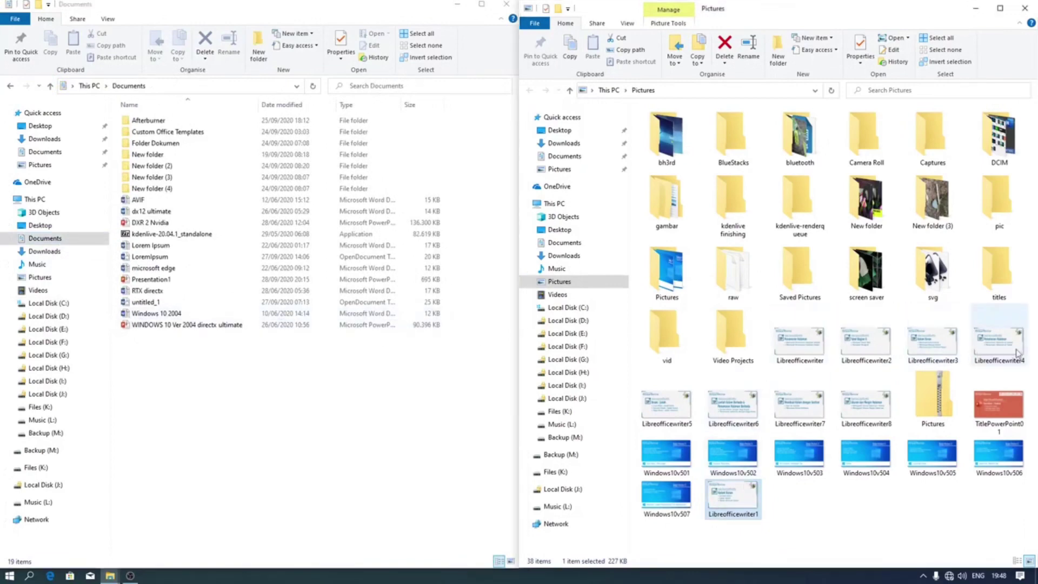
{"action": "left_click", "coordinate": [793, 409]}
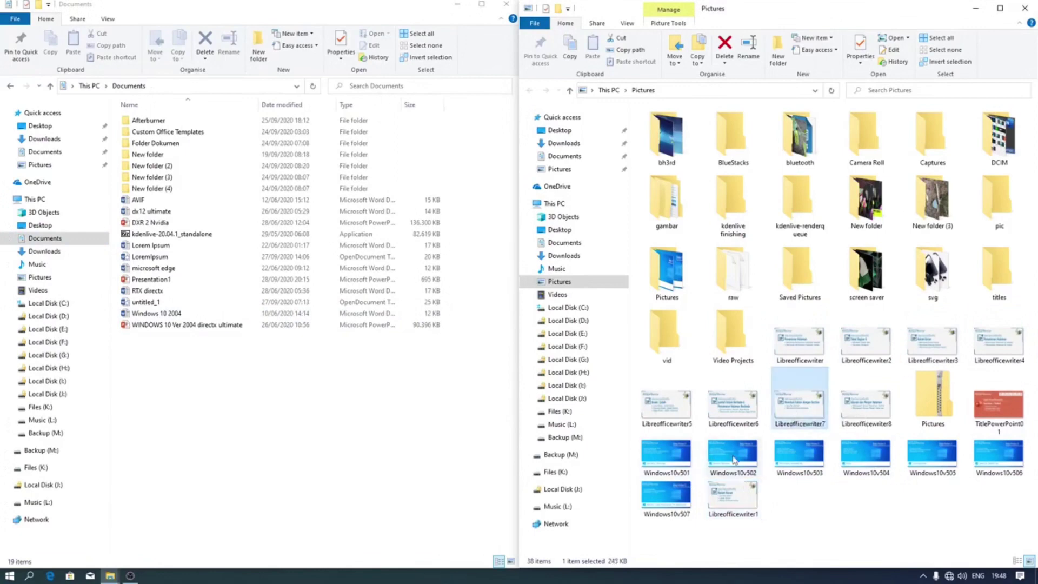
{"action": "right_click", "coordinate": [867, 351]}
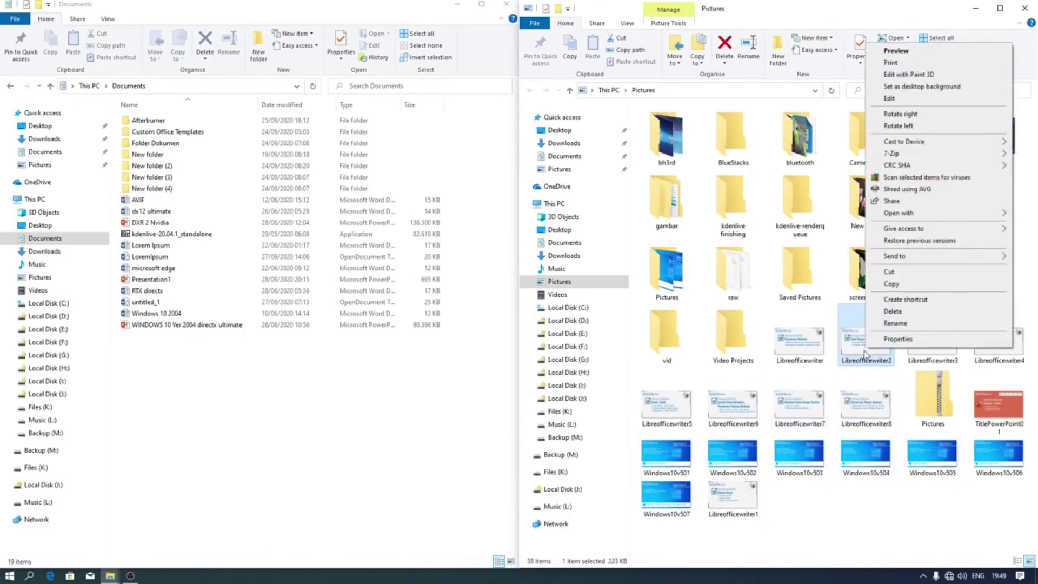
{"action": "key", "text": "Escape"}
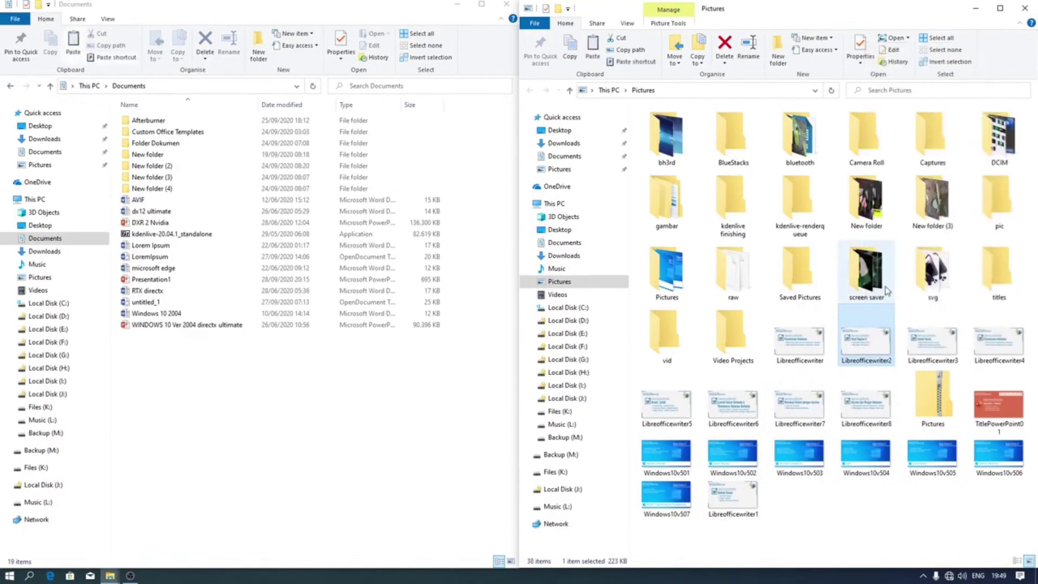
{"action": "right_click", "coordinate": [393, 400]}
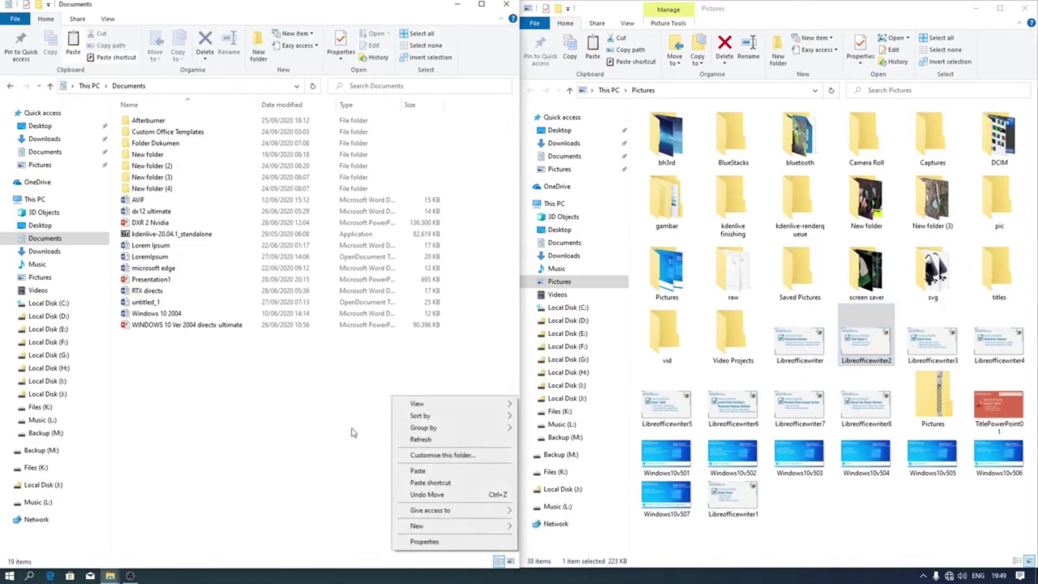
{"action": "left_click", "coordinate": [416, 470]}
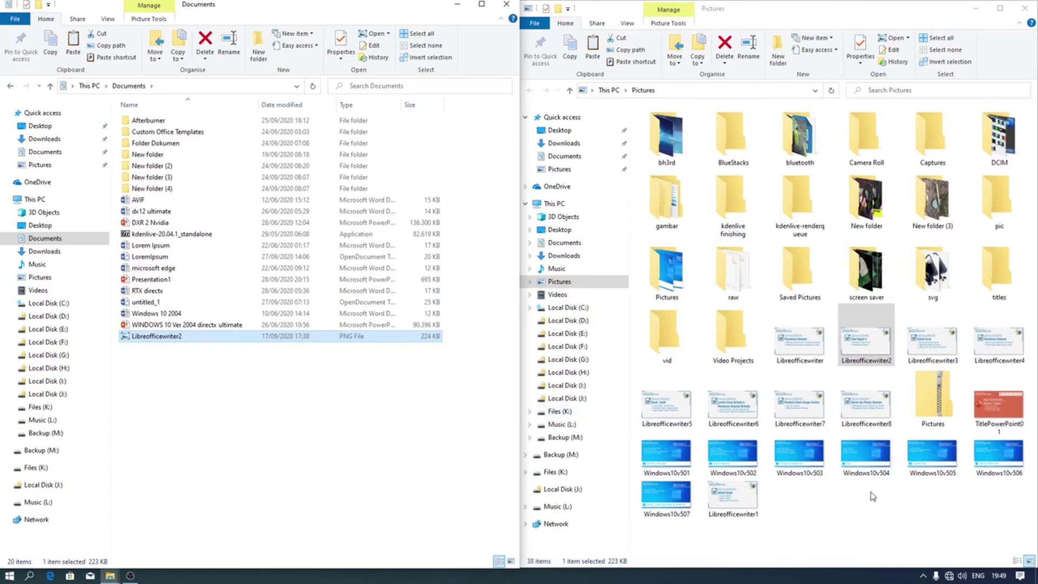
- Paste a duplicate of Libreofficewriter2 into the Pictures folder and clear the selection
{"action": "right_click", "coordinate": [881, 504]}
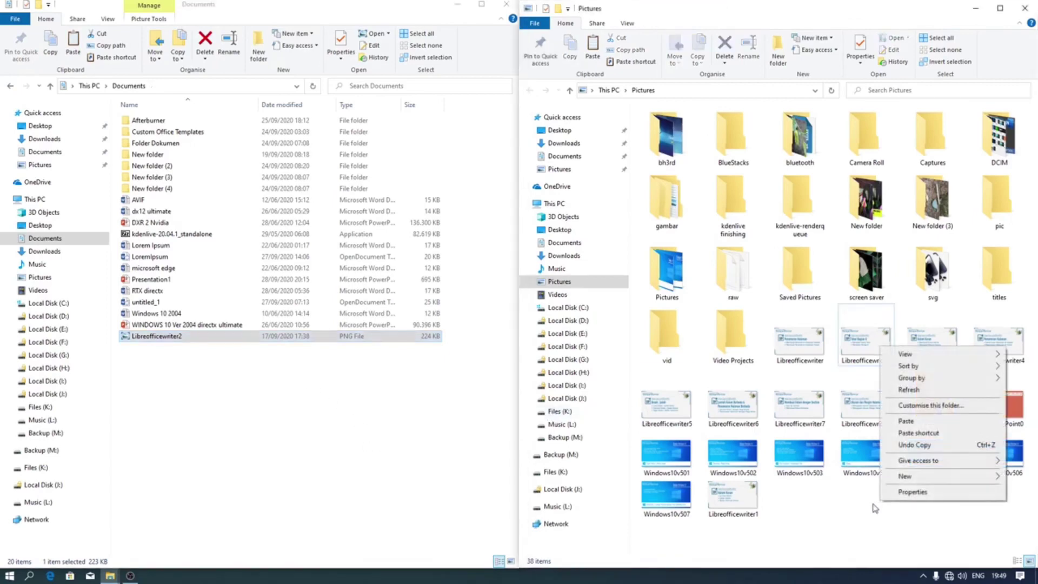
{"action": "left_click", "coordinate": [900, 421]}
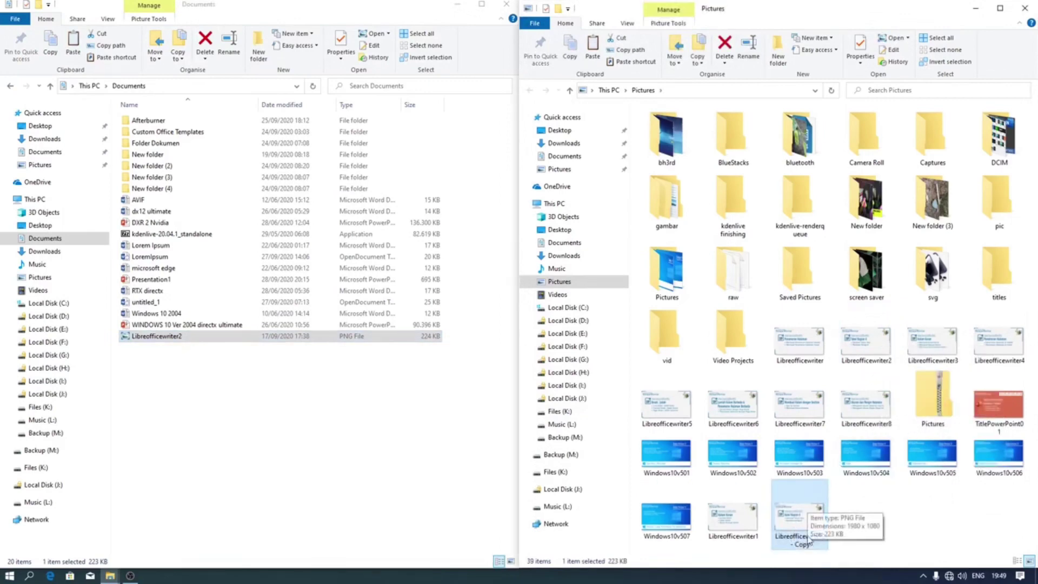
{"action": "left_click", "coordinate": [890, 515]}
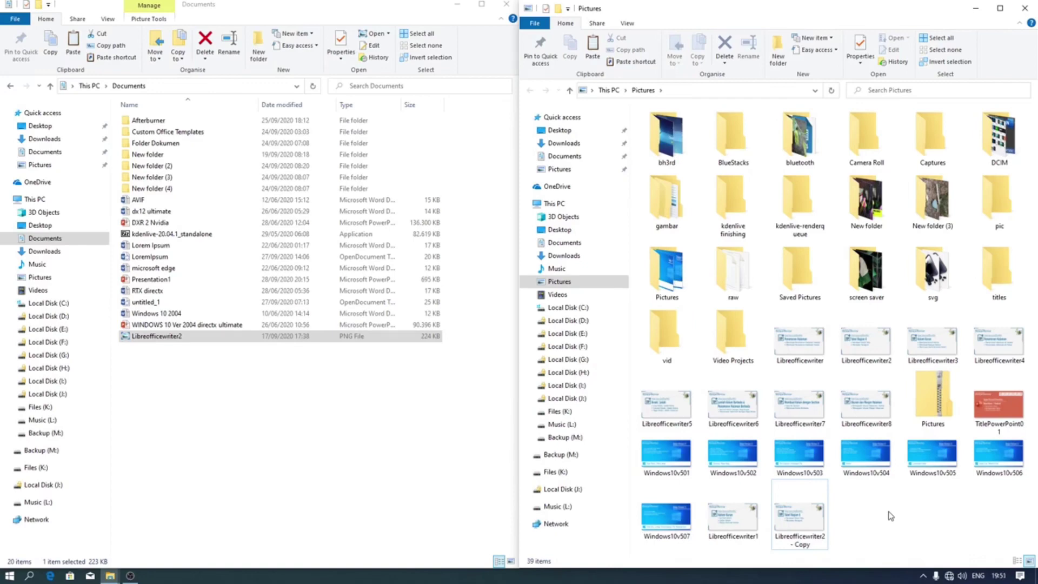
- Copy the Libreofficewriter7 image from Pictures into Documents and return to the Pictures window
{"action": "left_click", "coordinate": [807, 418]}
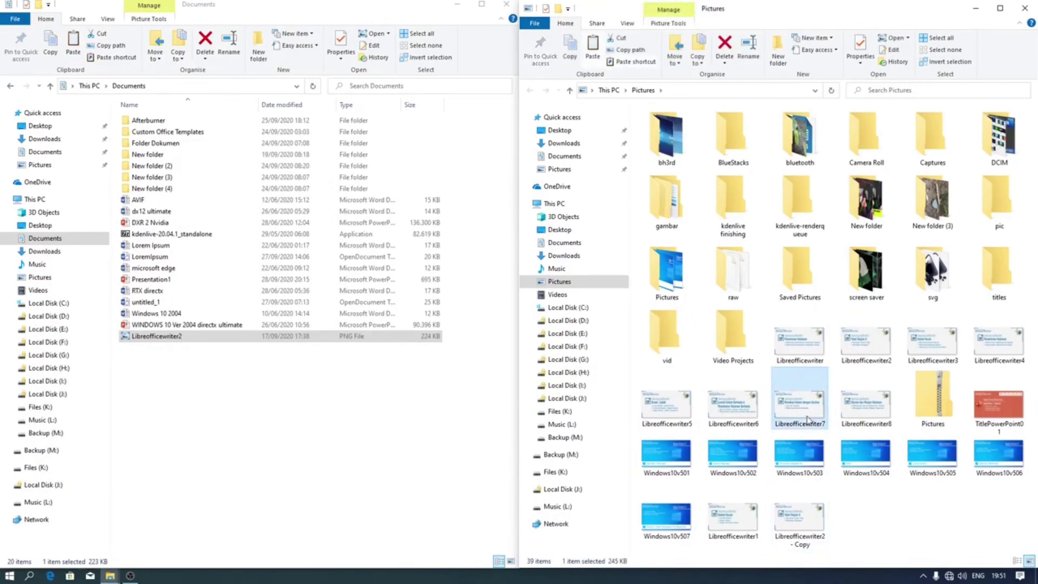
{"action": "left_click", "coordinate": [315, 450]}
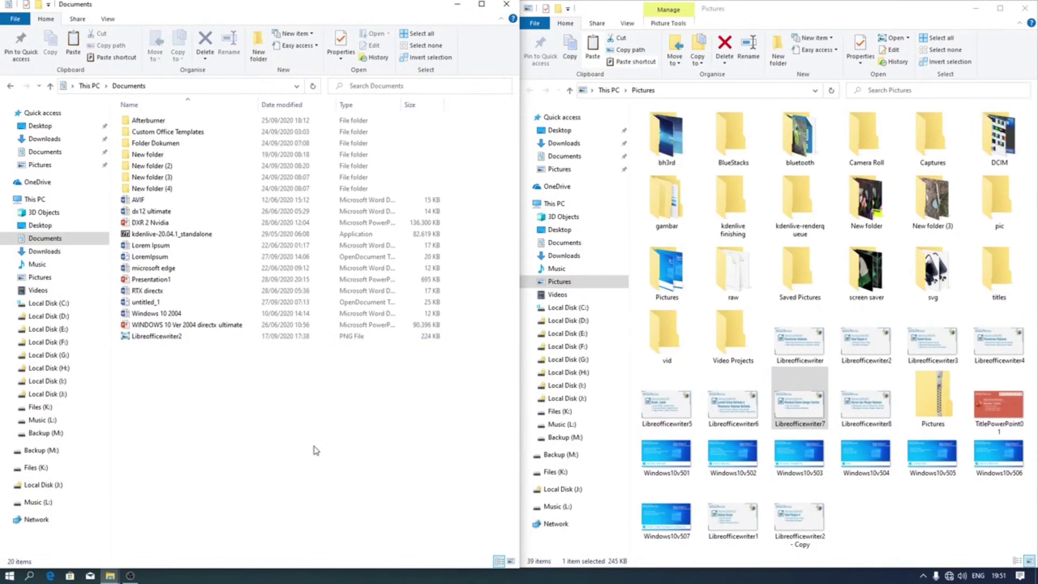
{"action": "key", "text": "ctrl+v"}
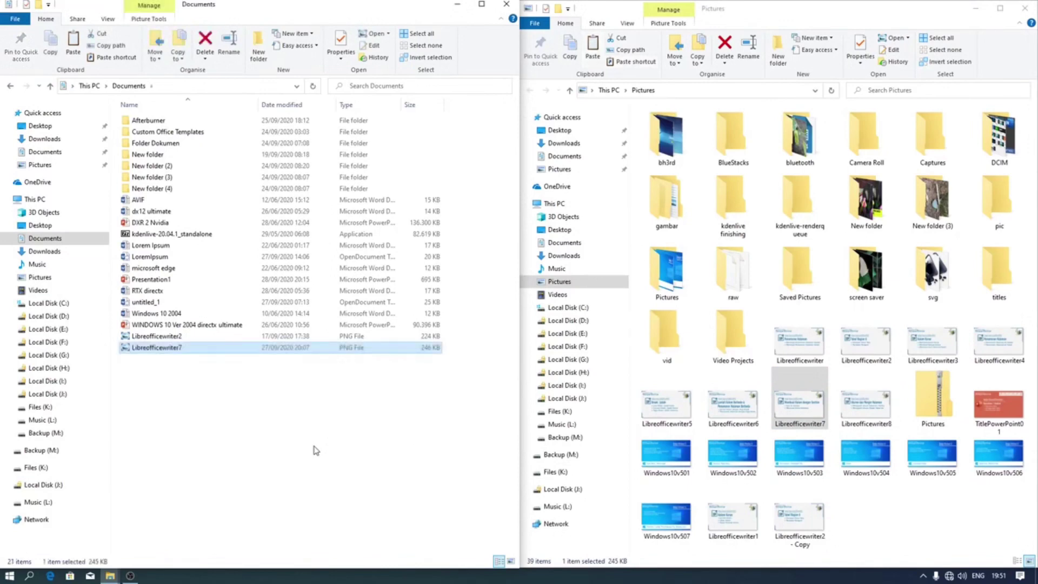
{"action": "left_click", "coordinate": [926, 537]}
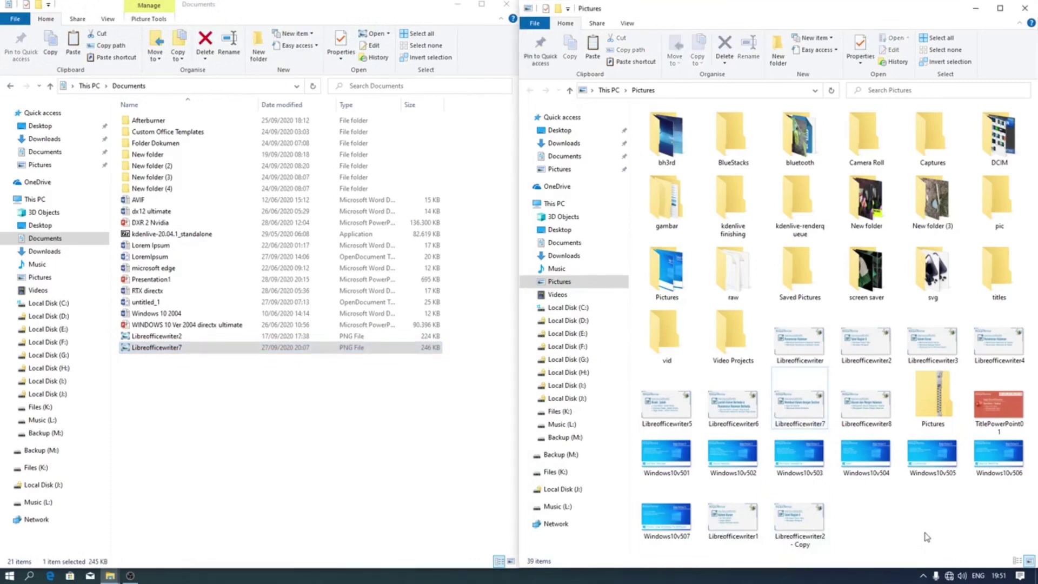
- Paste many duplicates of the Libreofficewriter7 image into the Pictures folder
{"action": "key", "text": "ctrl+v"}
{"action": "key", "text": "ctrl+v"}
{"action": "key", "text": "ctrl+v"}
{"action": "key", "text": "ctrl+v"}
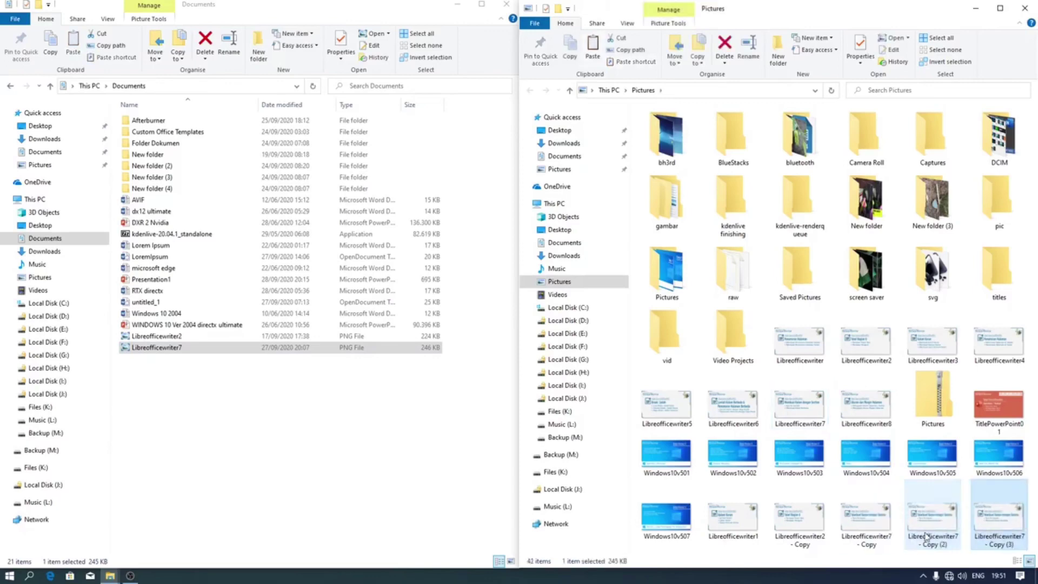
{"action": "key", "text": "ctrl+v"}
{"action": "key", "text": "ctrl+v"}
{"action": "key", "text": "ctrl+v"}
{"action": "key", "text": "ctrl+v"}
{"action": "key", "text": "ctrl+v"}
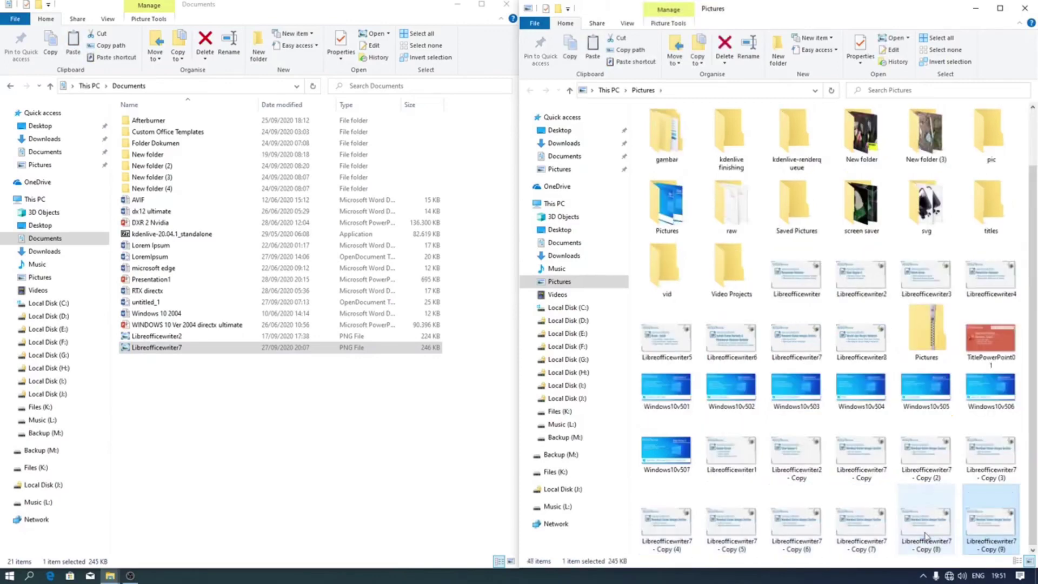
{"action": "key", "text": "ctrl+v"}
{"action": "key", "text": "ctrl+v"}
{"action": "key", "text": "ctrl+v"}
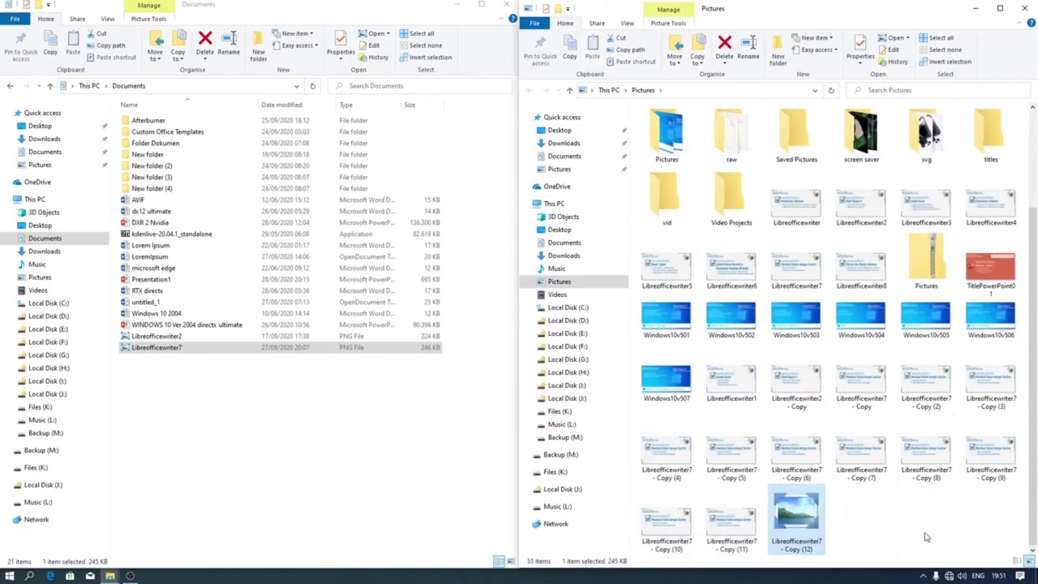
{"action": "key", "text": "ctrl+v"}
{"action": "key", "text": "ctrl+v"}
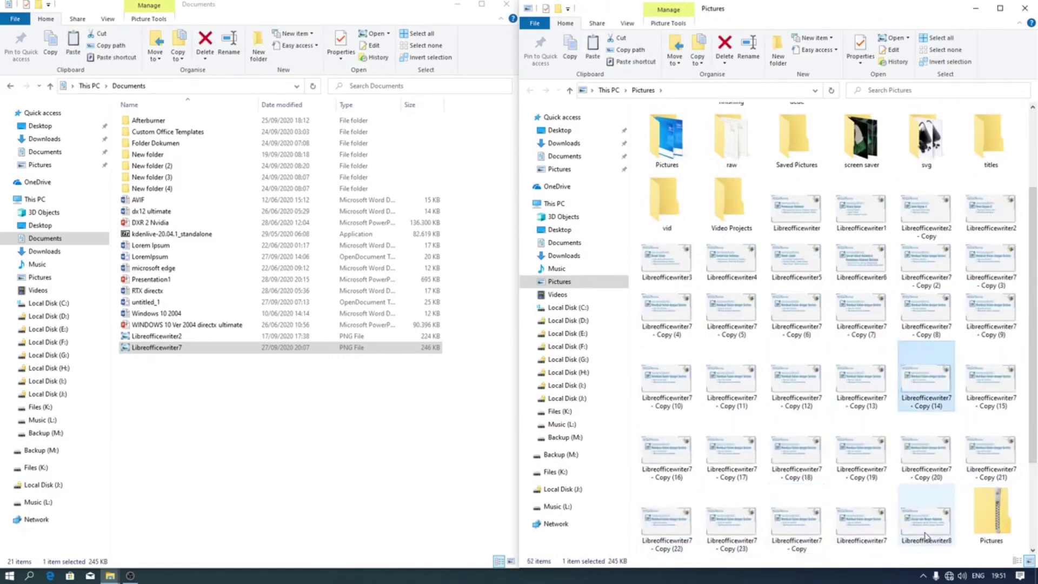
{"action": "key", "text": "ctrl+v"}
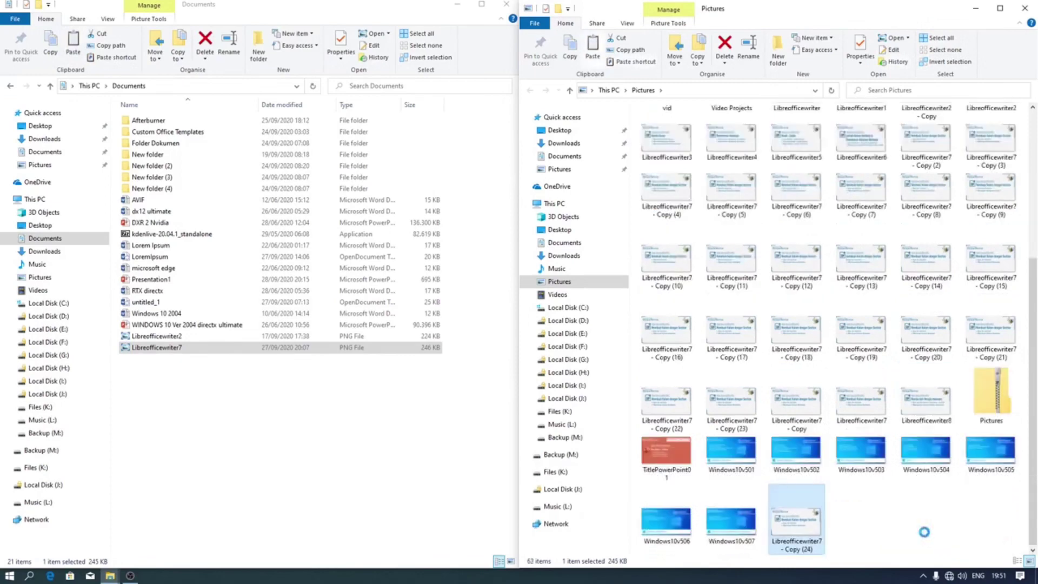
{"action": "key", "text": "ctrl+v"}
{"action": "key", "text": "ctrl+v"}
{"action": "key", "text": "ctrl+v"}
{"action": "key", "text": "ctrl+v"}
{"action": "key", "text": "ctrl+v"}
{"action": "key", "text": "ctrl+v"}
{"action": "key", "text": "ctrl+v"}
{"action": "key", "text": "ctrl+v"}
{"action": "key", "text": "ctrl+v"}
{"action": "key", "text": "ctrl+v"}
{"action": "key", "text": "ctrl+v"}
{"action": "key", "text": "ctrl+v"}
{"action": "key", "text": "ctrl+v"}
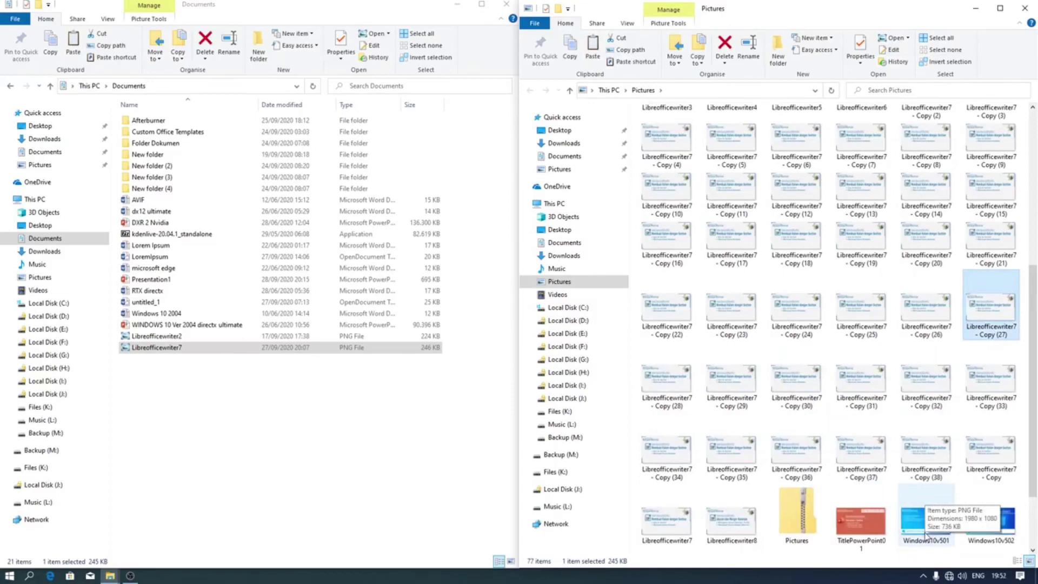
- Undo all the pasted Libreofficewriter7 duplicates in the Pictures folder
{"action": "key", "text": "ctrl+z"}
{"action": "key", "text": "ctrl+z"}
{"action": "key", "text": "ctrl+z"}
{"action": "key", "text": "ctrl+z"}
{"action": "key", "text": "ctrl+z"}
{"action": "key", "text": "ctrl+z"}
{"action": "key", "text": "ctrl+z"}
{"action": "key", "text": "ctrl+z"}
{"action": "key", "text": "ctrl+z"}
{"action": "key", "text": "ctrl+z"}
{"action": "key", "text": "ctrl+z"}
{"action": "key", "text": "ctrl+z"}
{"action": "key", "text": "ctrl+z"}
{"action": "key", "text": "ctrl+z"}
{"action": "key", "text": "ctrl+z"}
{"action": "key", "text": "ctrl+z"}
{"action": "key", "text": "ctrl+z"}
{"action": "key", "text": "ctrl+z"}
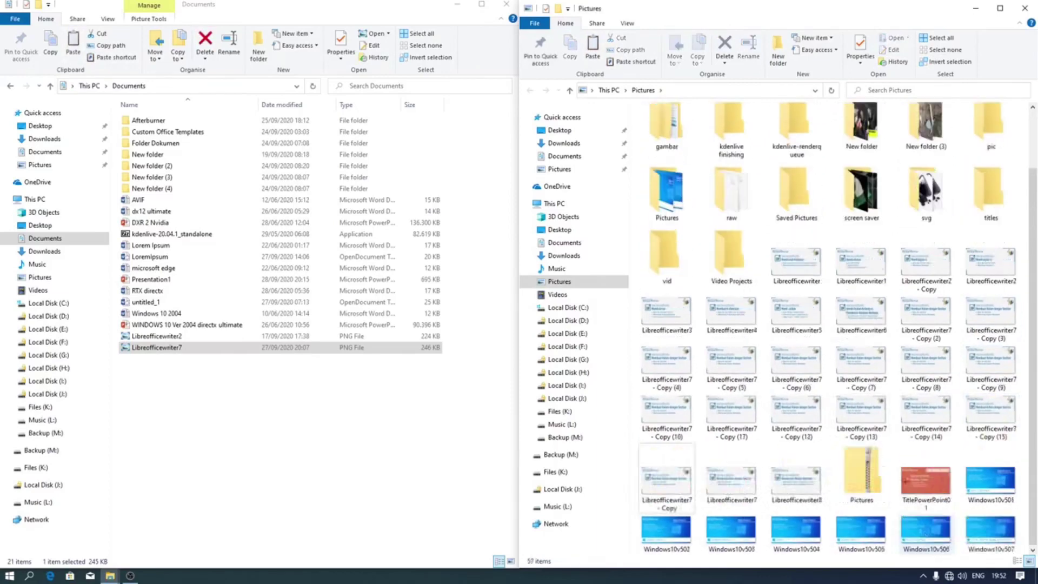
{"action": "key", "text": "ctrl+z"}
{"action": "key", "text": "ctrl+z"}
{"action": "key", "text": "ctrl+z"}
{"action": "key", "text": "ctrl+z"}
{"action": "key", "text": "ctrl+z"}
{"action": "key", "text": "ctrl+z"}
{"action": "key", "text": "ctrl+z"}
{"action": "key", "text": "ctrl+z"}
{"action": "key", "text": "ctrl+z"}
{"action": "key", "text": "ctrl+z"}
{"action": "key", "text": "ctrl+z"}
{"action": "key", "text": "ctrl+z"}
{"action": "key", "text": "ctrl+z"}
{"action": "key", "text": "ctrl+z"}
{"action": "key", "text": "ctrl+z"}
{"action": "key", "text": "ctrl+z"}
{"action": "key", "text": "ctrl+z"}
{"action": "key", "text": "ctrl+z"}
{"action": "key", "text": "ctrl+z"}
{"action": "key", "text": "ctrl+z"}
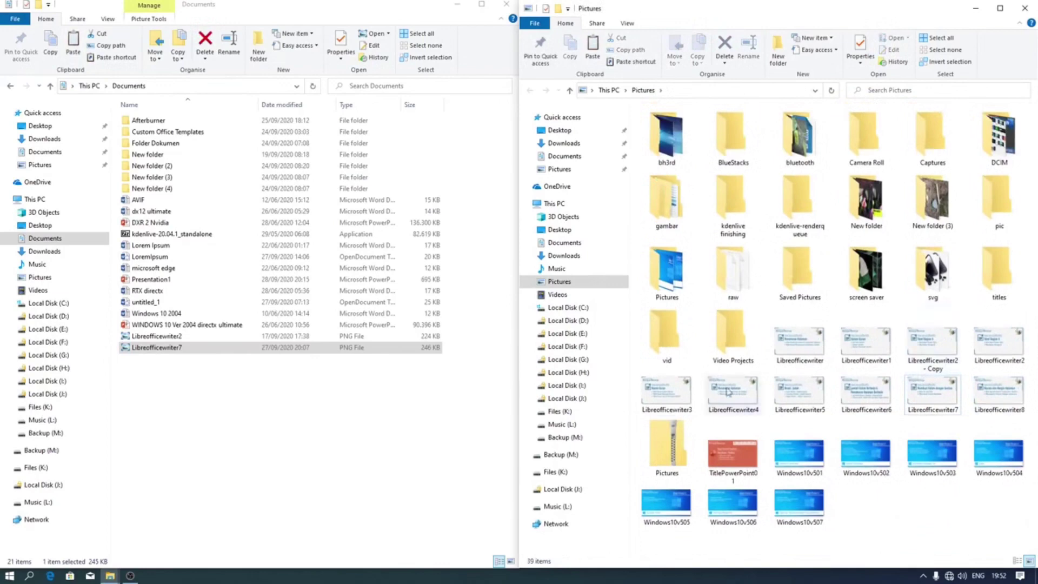
- Delete Libreofficewriter2 and Libreofficewriter7 from Documents and copy Libreofficewriter6 from Pictures into Documents with Copy to
{"action": "left_click_drag", "start_coordinate": [173, 386], "coordinate": [269, 338]}
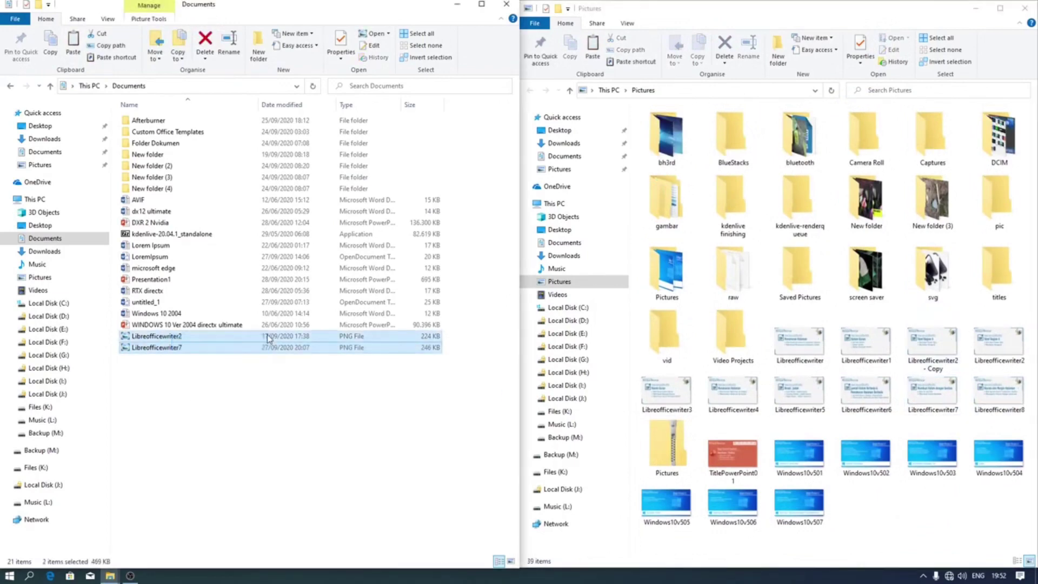
{"action": "key", "text": "Delete"}
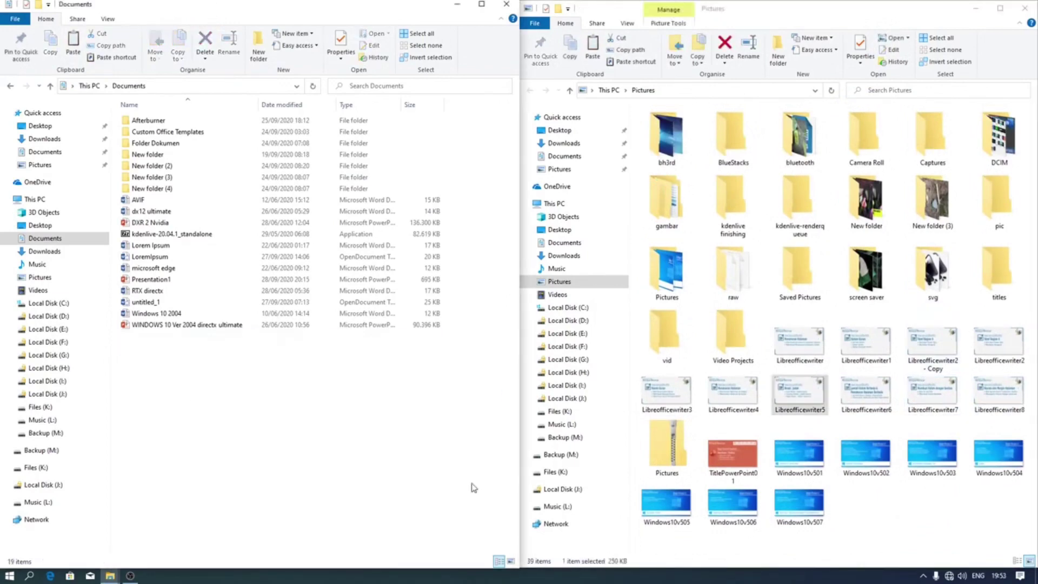
{"action": "left_click", "coordinate": [891, 388]}
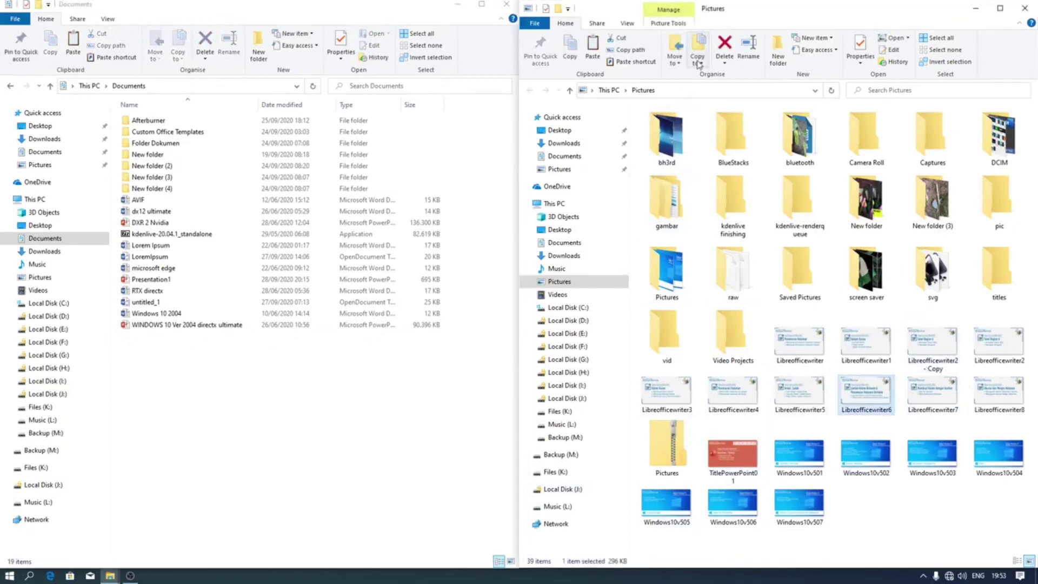
{"action": "left_click", "coordinate": [697, 59]}
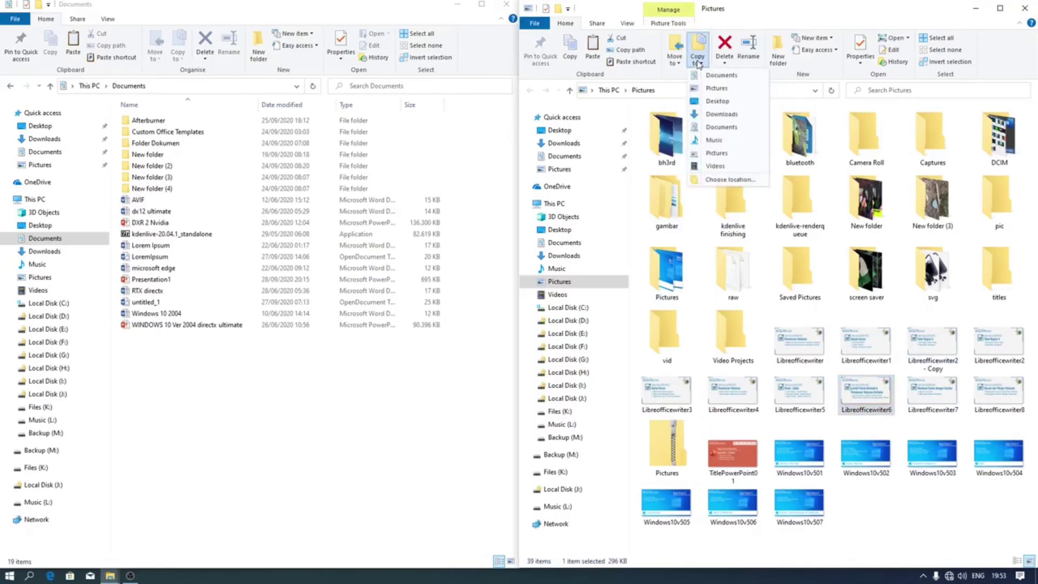
{"action": "left_click", "coordinate": [708, 75]}
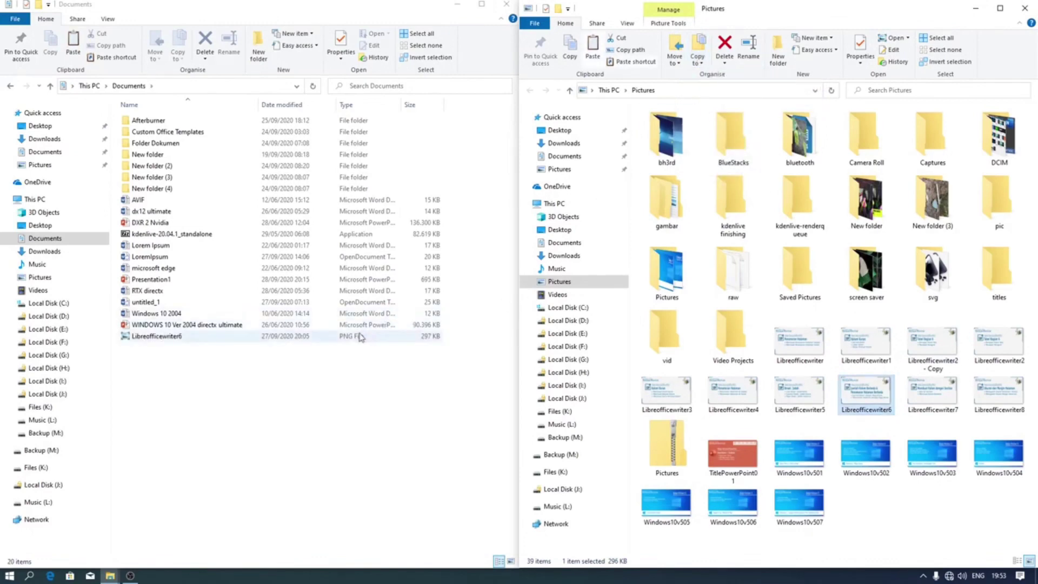
- Copy Libreofficewriter6 to the chosen location New folder on Local Disk (C:) and open that folder in the other window
{"action": "left_click", "coordinate": [703, 55]}
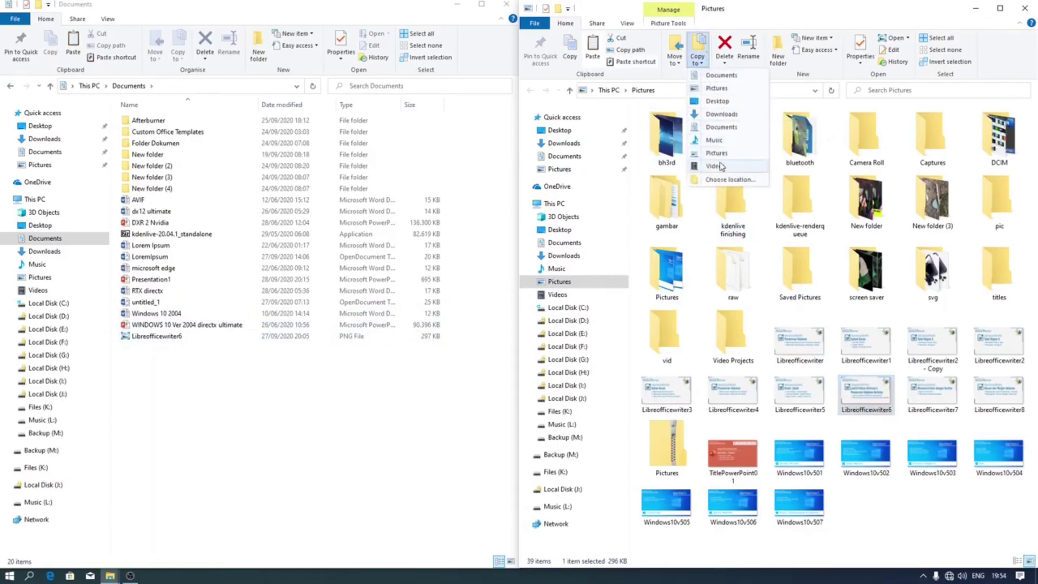
{"action": "left_click", "coordinate": [717, 181]}
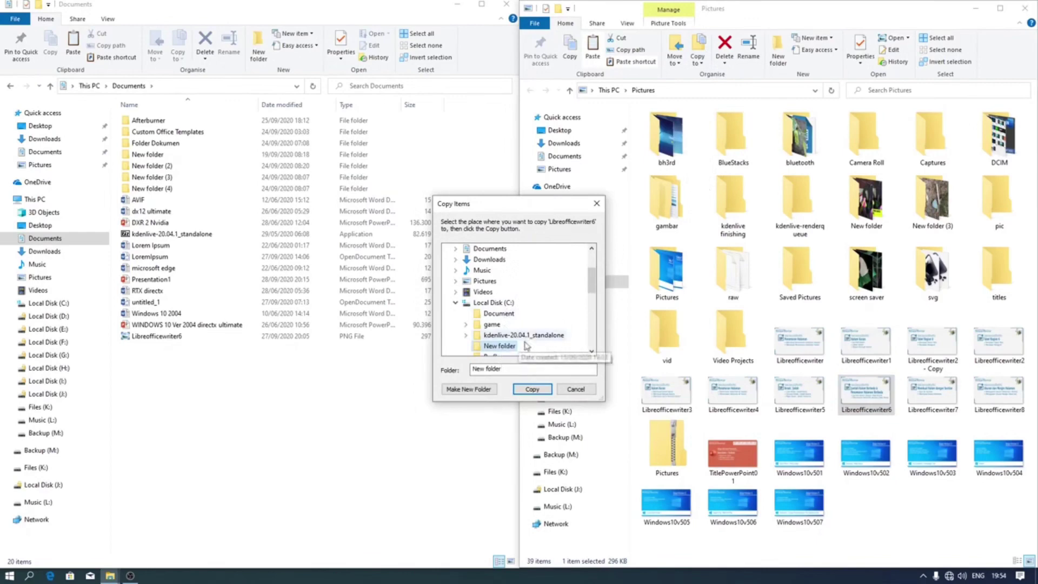
{"action": "left_click", "coordinate": [533, 390]}
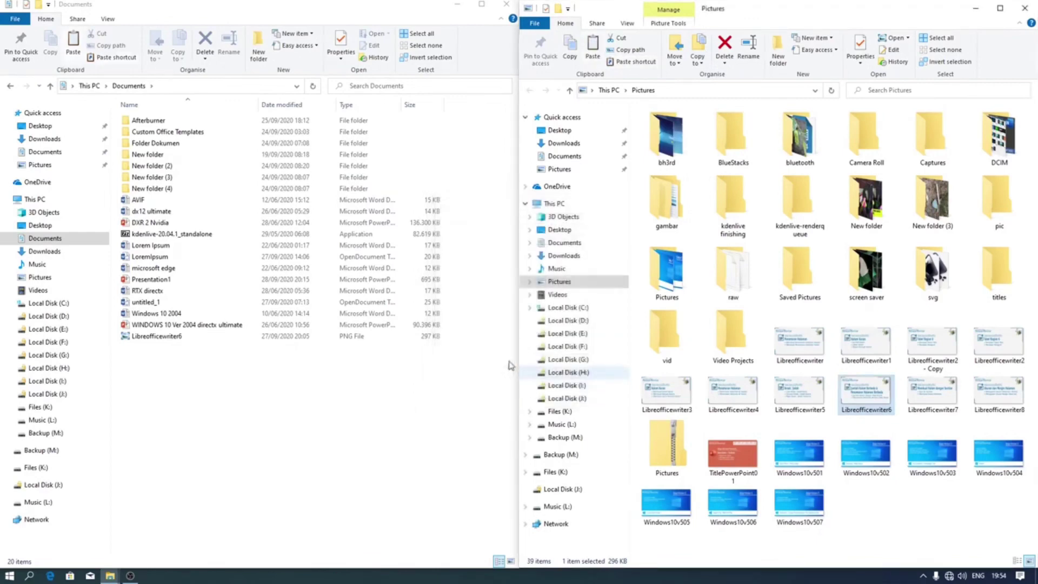
{"action": "left_click", "coordinate": [63, 305]}
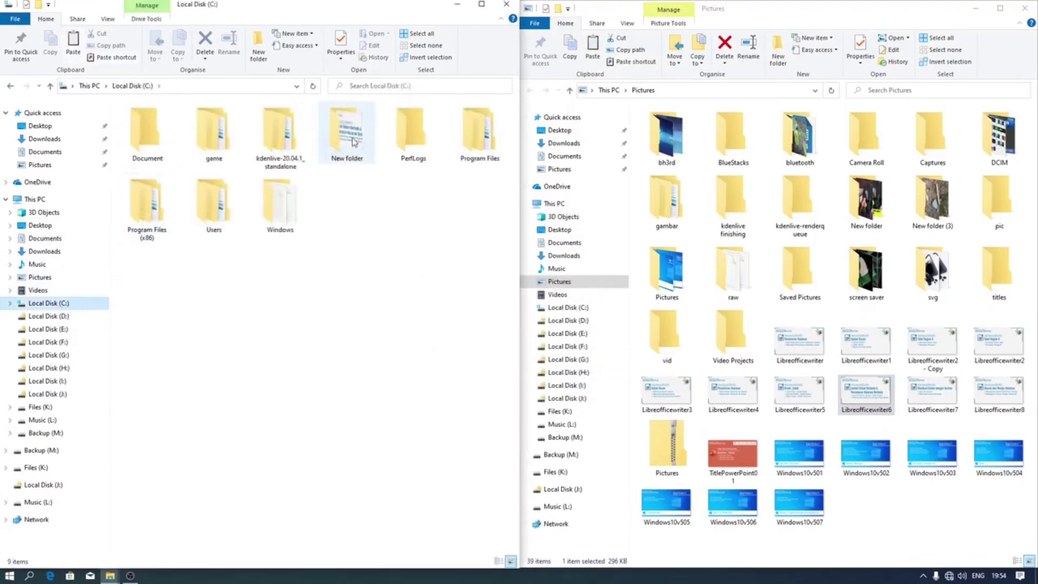
{"action": "double_click", "coordinate": [345, 141]}
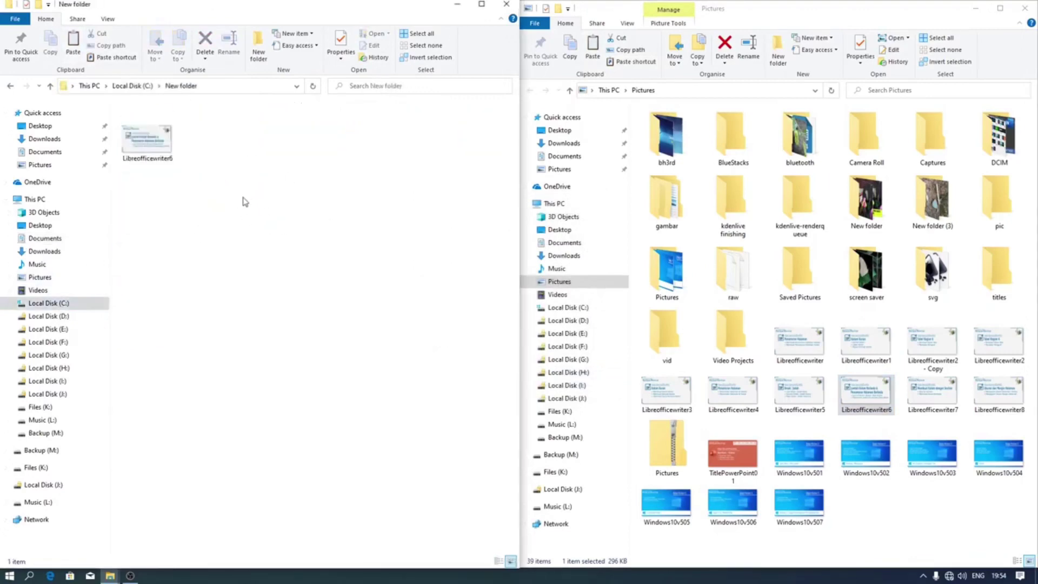
- Try sending Libreofficewriter6 from Pictures to Documents and skip the file that already exists there
{"action": "left_click", "coordinate": [862, 394]}
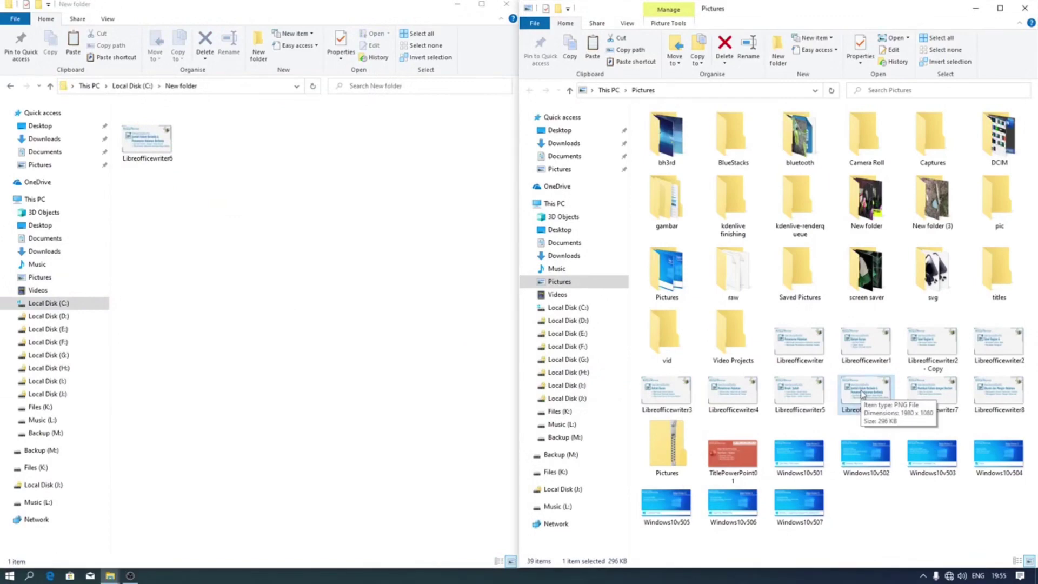
{"action": "right_click", "coordinate": [863, 394]}
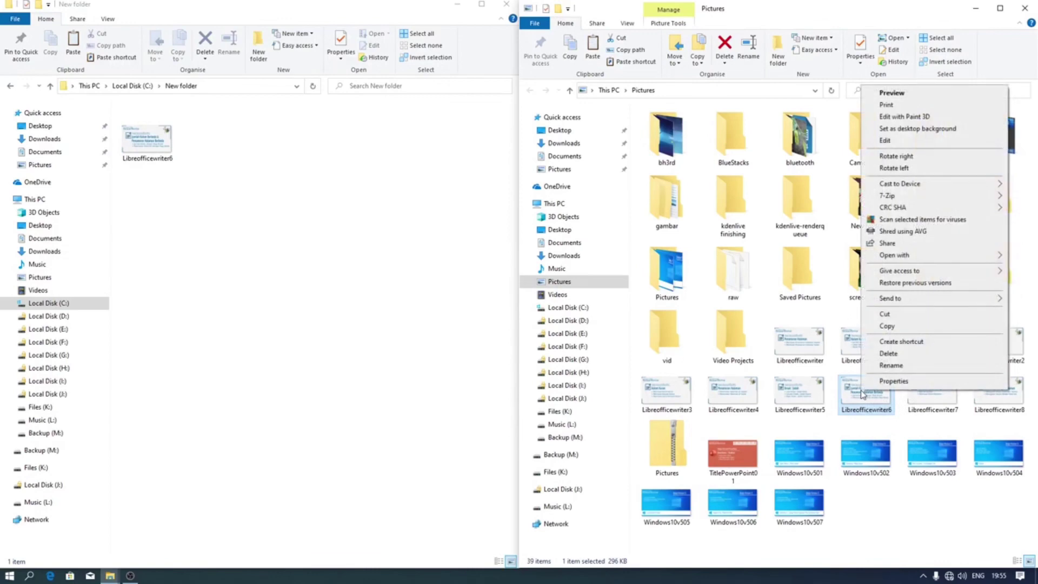
{"action": "mouse_move", "coordinate": [891, 300]}
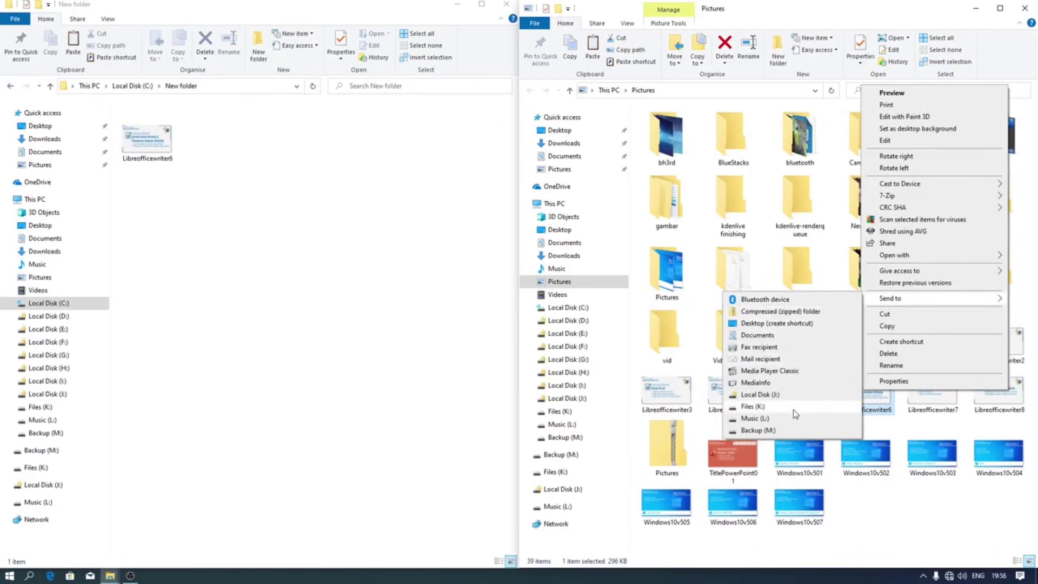
{"action": "left_click", "coordinate": [797, 339]}
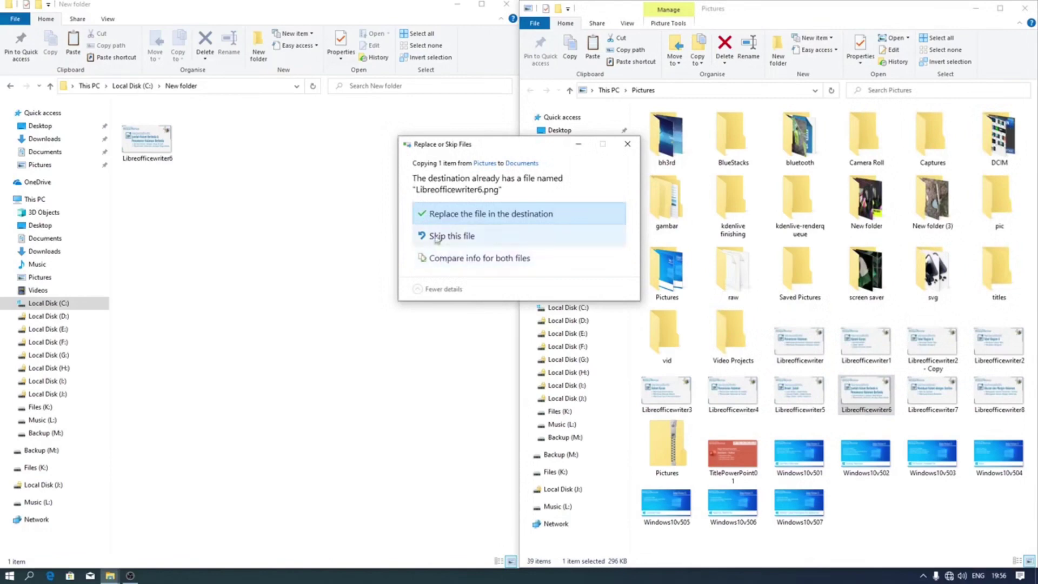
{"action": "left_click", "coordinate": [522, 243]}
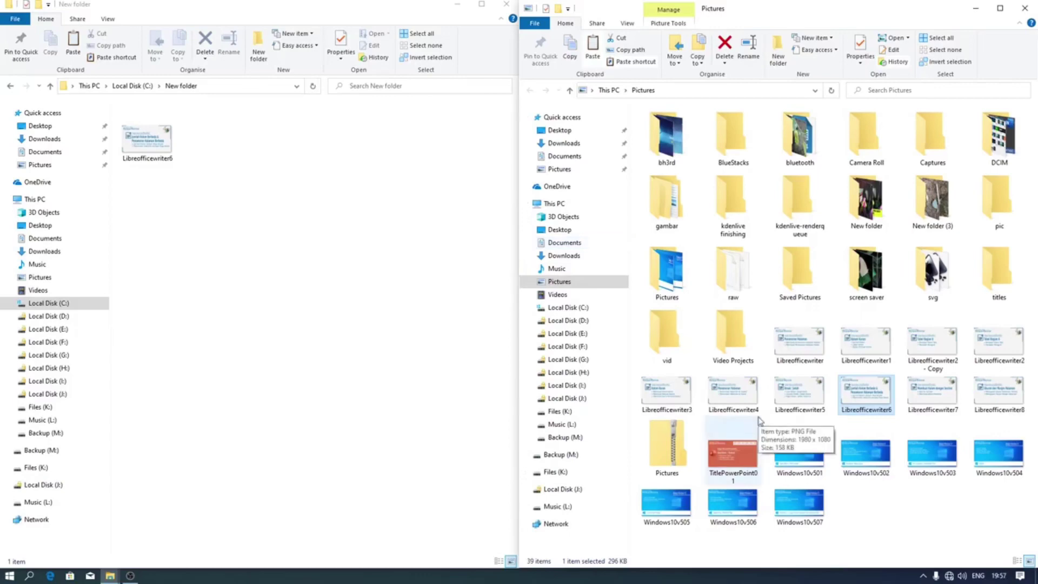
- Move the Libreofficewriter5 image from Pictures into New folder on Local Disk (C:) by cutting and pasting
{"action": "left_click", "coordinate": [793, 397]}
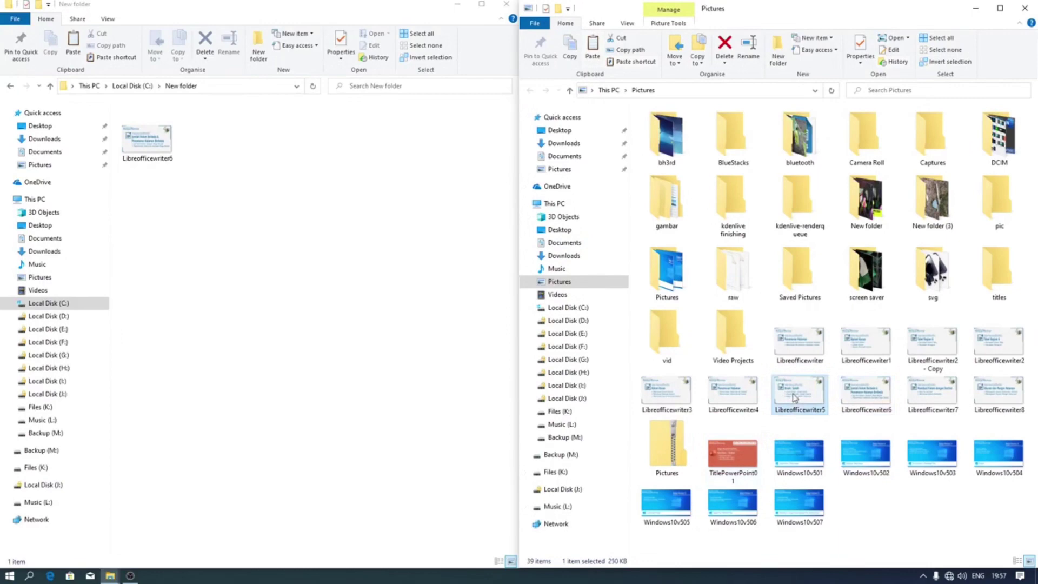
{"action": "right_click", "coordinate": [793, 397]}
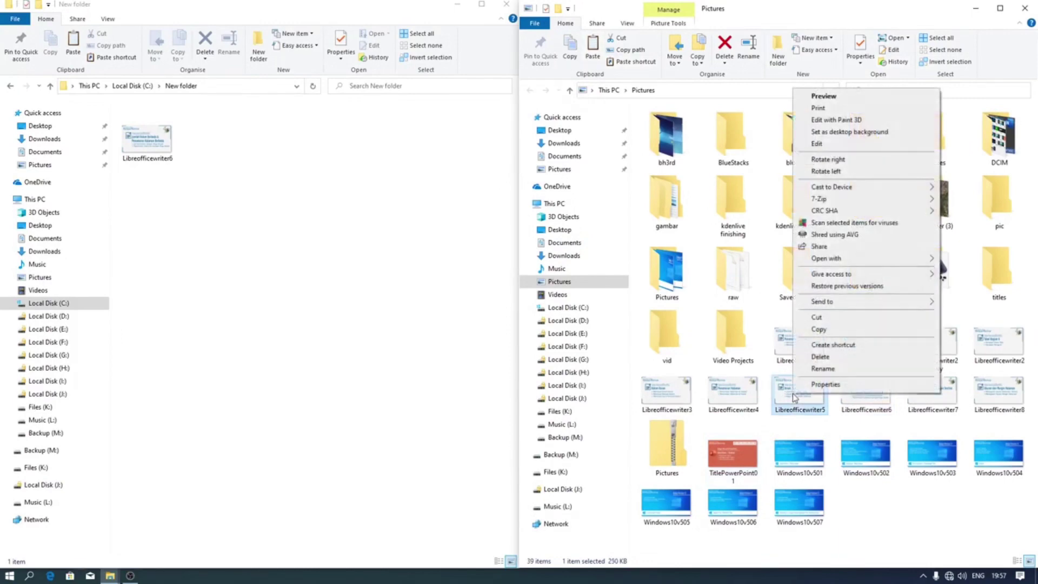
{"action": "left_click", "coordinate": [815, 318]}
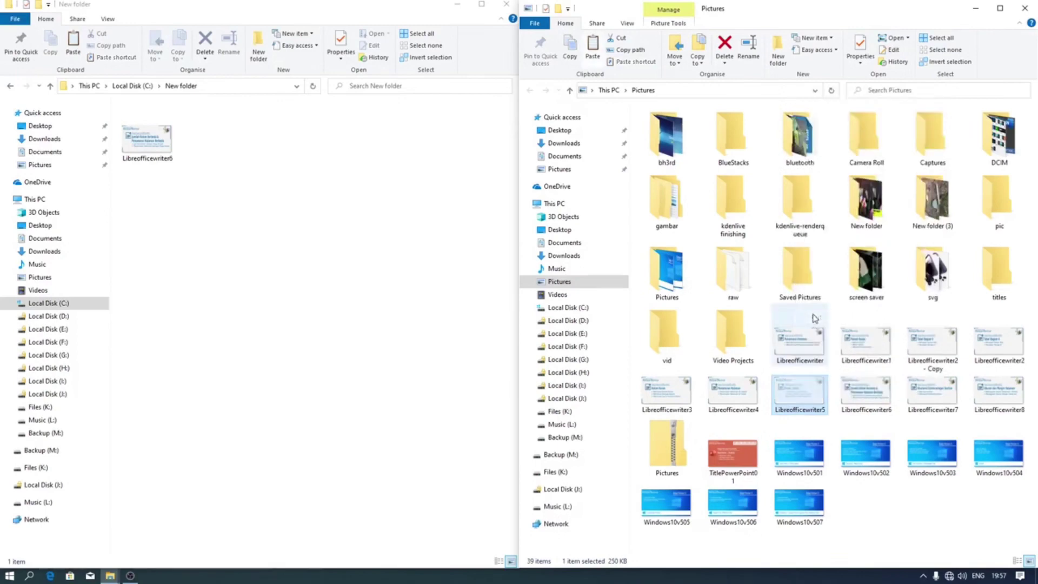
{"action": "left_click", "coordinate": [320, 296]}
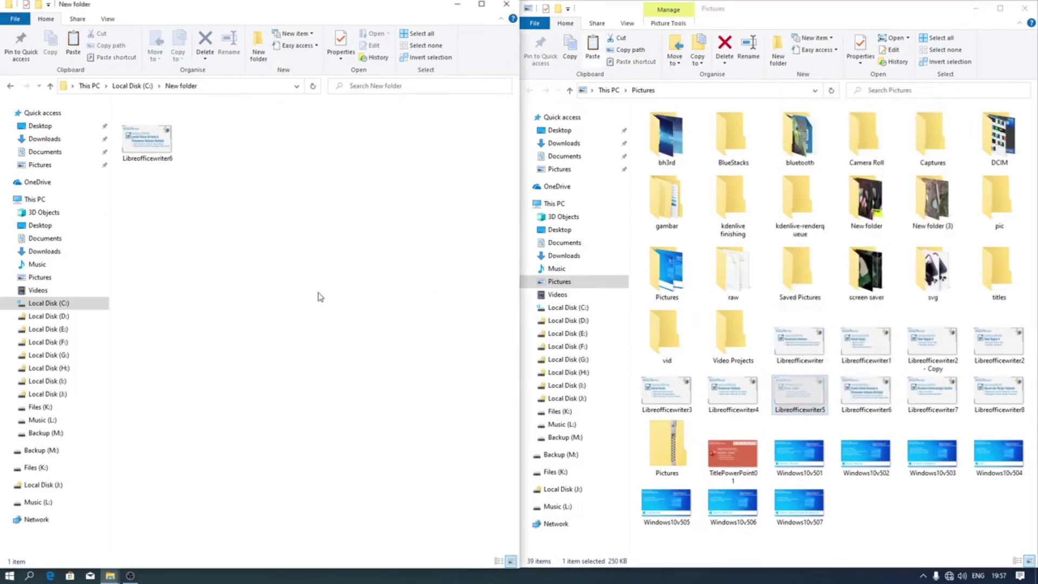
{"action": "left_click", "coordinate": [73, 53]}
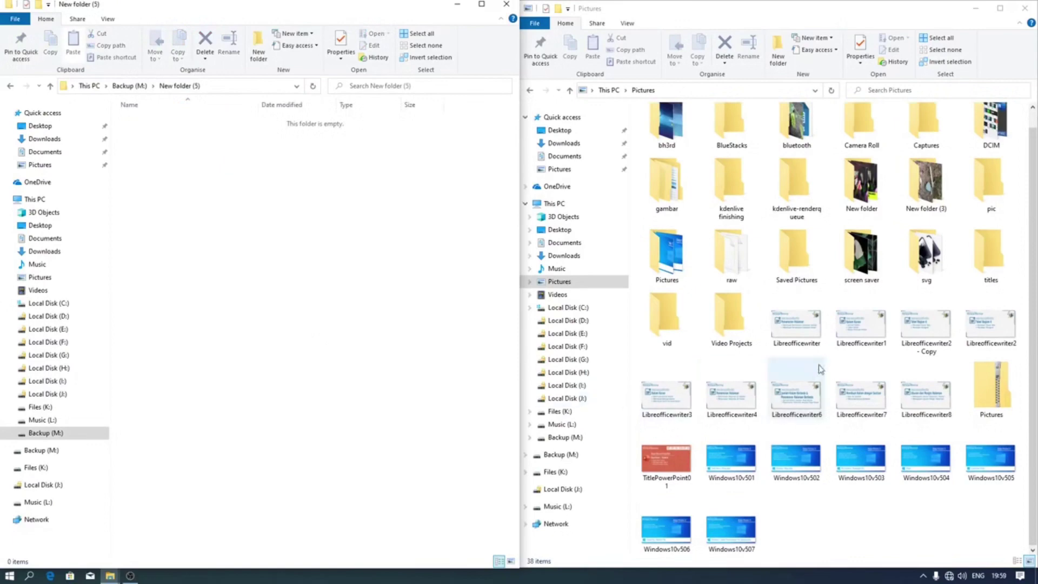
- Copy the Libreofficewriter and Libreofficewriter1 images together from Pictures into New folder (5) on Backup (M:)
{"action": "left_click", "coordinate": [809, 338]}
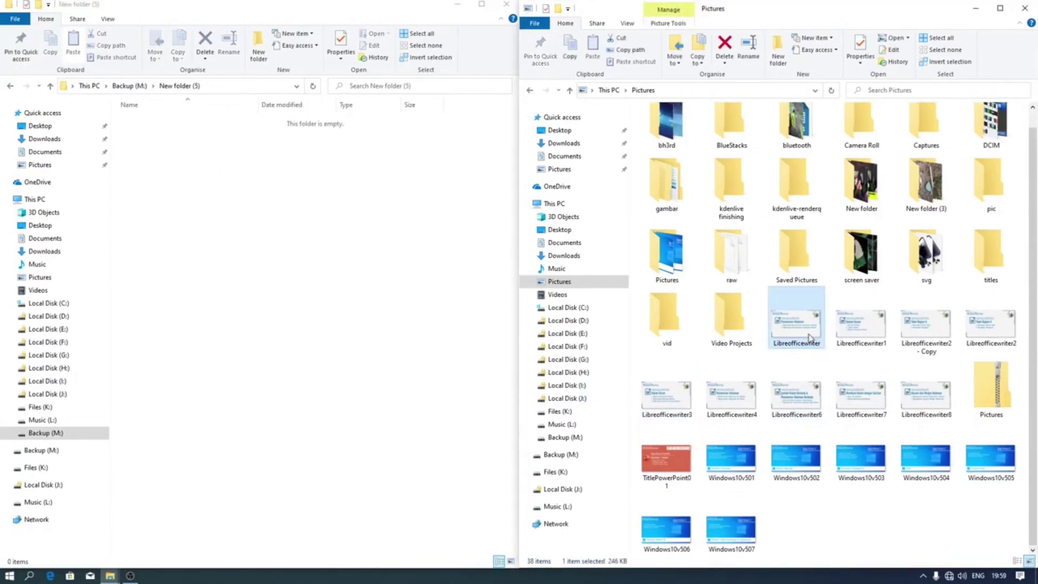
{"action": "left_click", "coordinate": [865, 330], "text": "ctrl"}
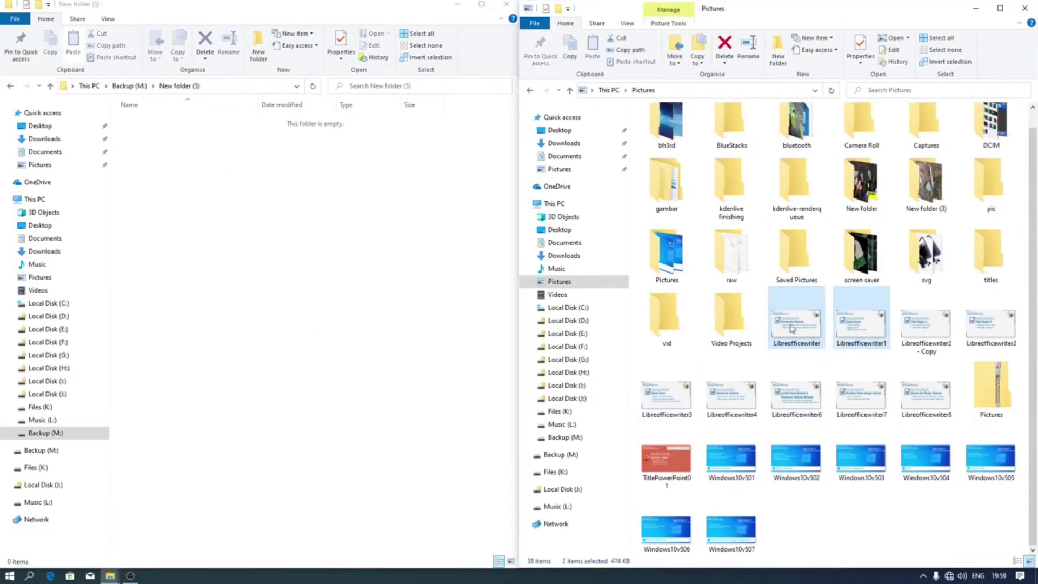
{"action": "left_click_drag", "start_coordinate": [790, 328], "coordinate": [408, 382]}
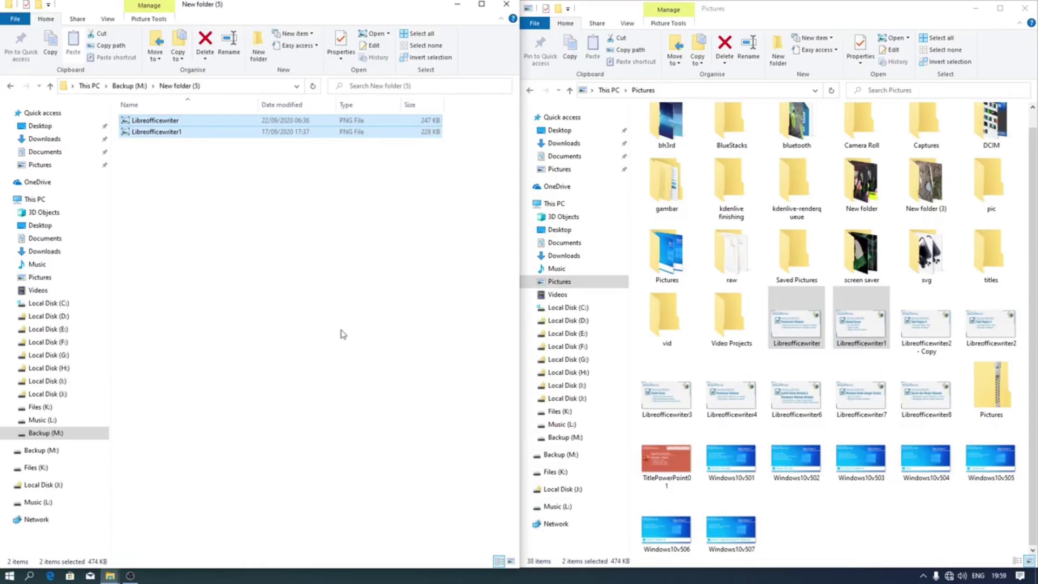
- Show Documents in the other window and move Libreofficewriter and Libreofficewriter1 from Pictures into it
{"action": "left_click", "coordinate": [97, 238]}
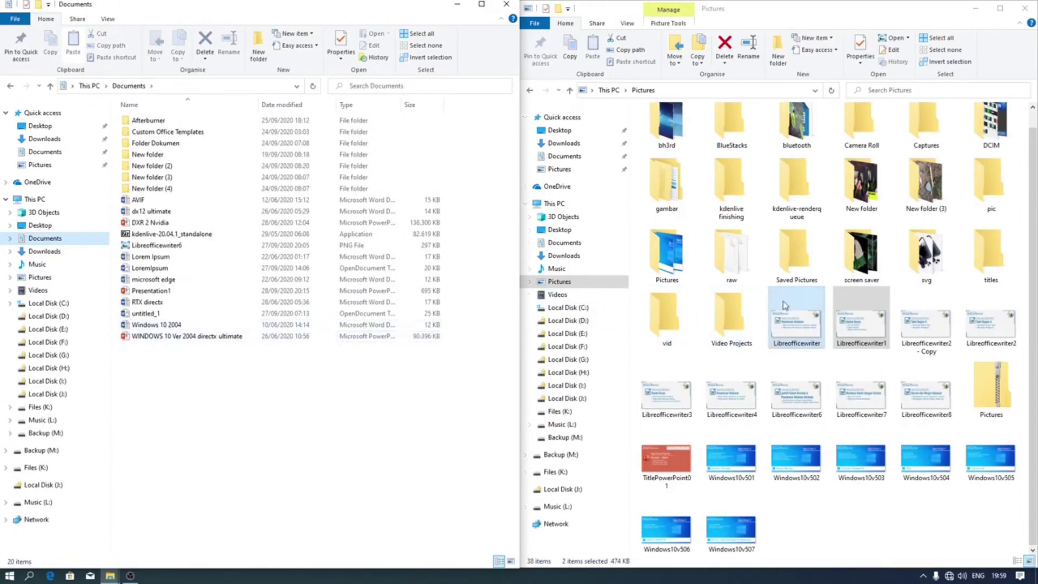
{"action": "left_click_drag", "start_coordinate": [791, 313], "coordinate": [395, 479]}
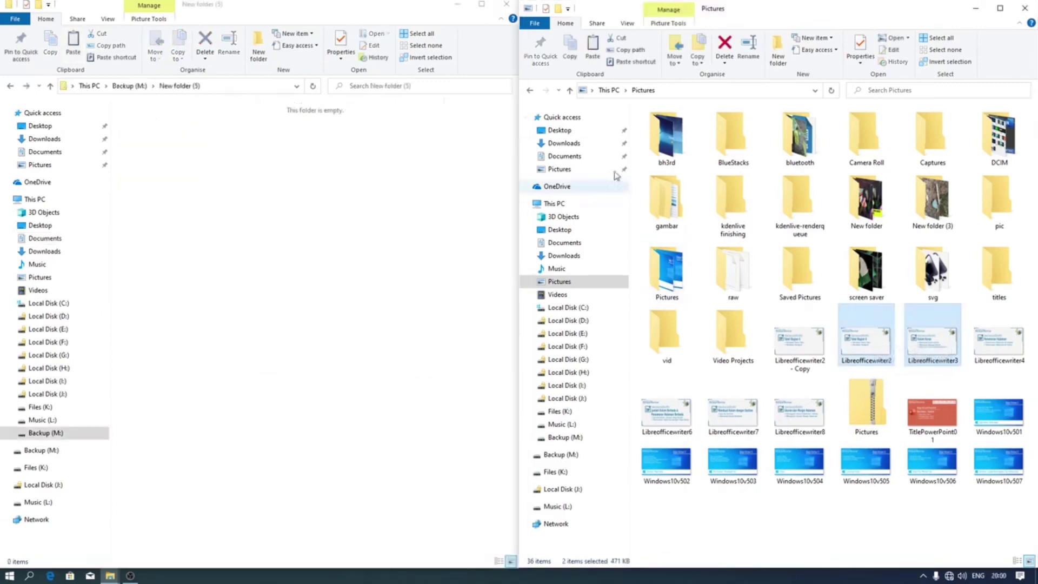
- Cut Libreofficewriter2 and Libreofficewriter3 from Pictures and paste them into New folder (5) on Backup (M:)
{"action": "right_click", "coordinate": [870, 349]}
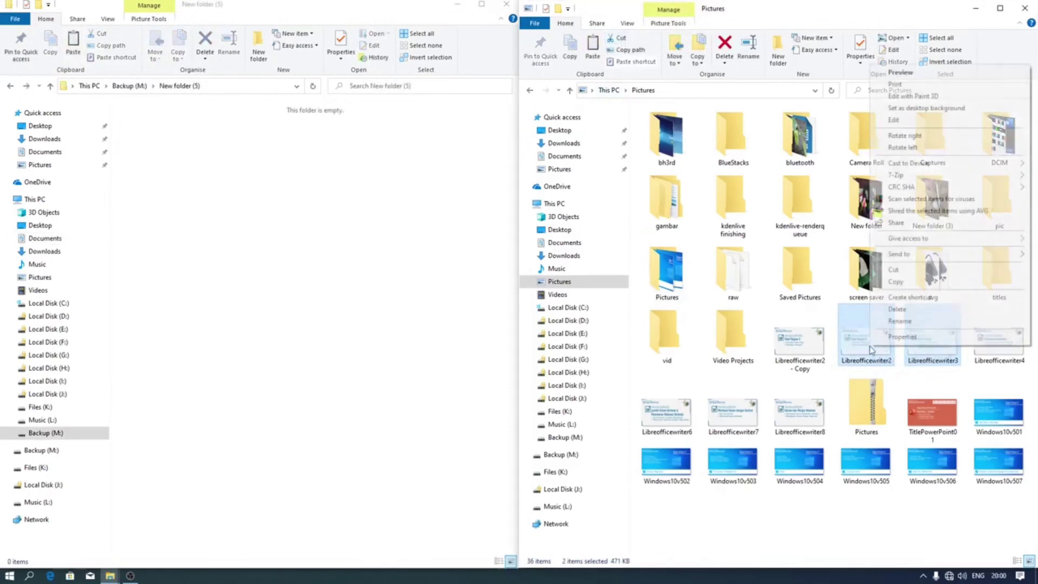
{"action": "left_click", "coordinate": [375, 330]}
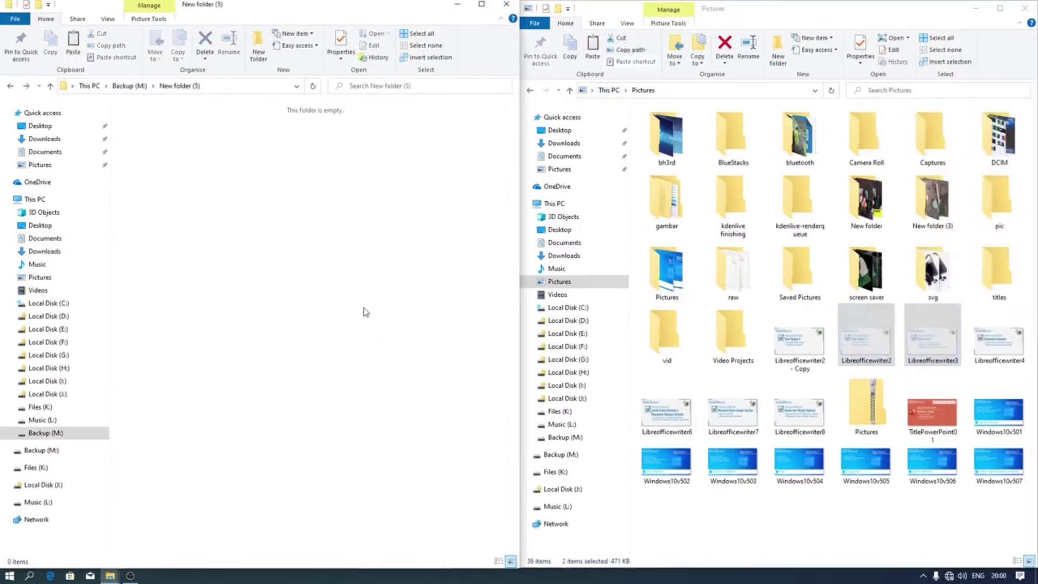
{"action": "left_click", "coordinate": [72, 40]}
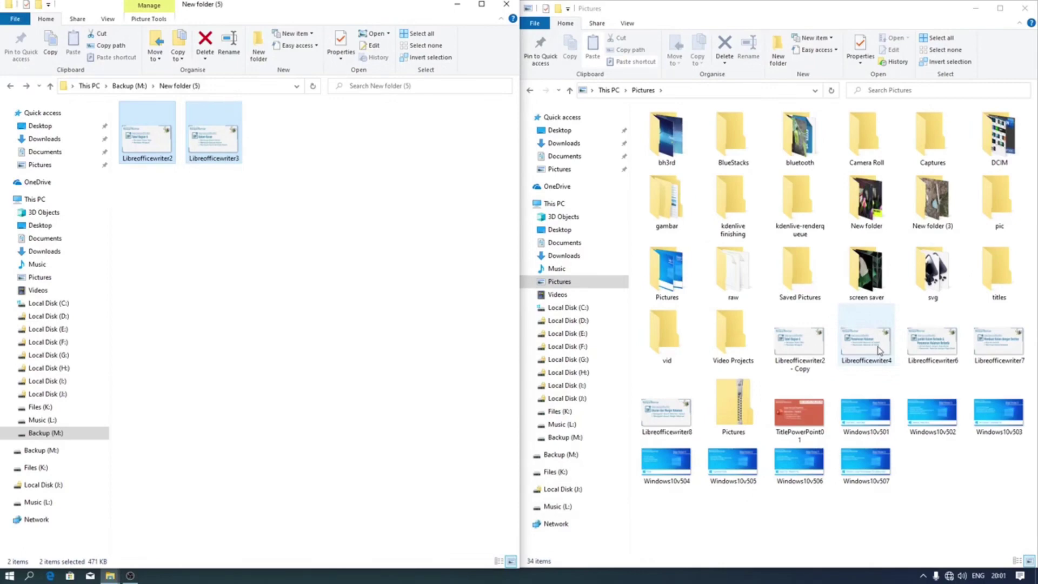
- Cut Windows10v506 and Windows10v507 from Pictures and paste them into New folder (5) on Backup (M:)
{"action": "left_click_drag", "start_coordinate": [793, 513], "coordinate": [876, 476]}
{"action": "right_click", "coordinate": [877, 475]}
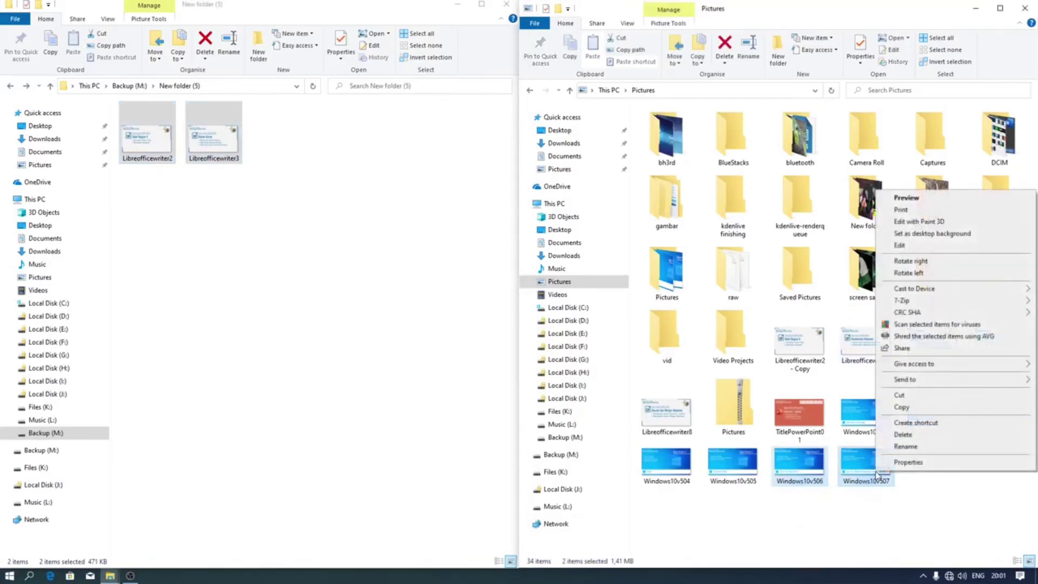
{"action": "left_click", "coordinate": [913, 395]}
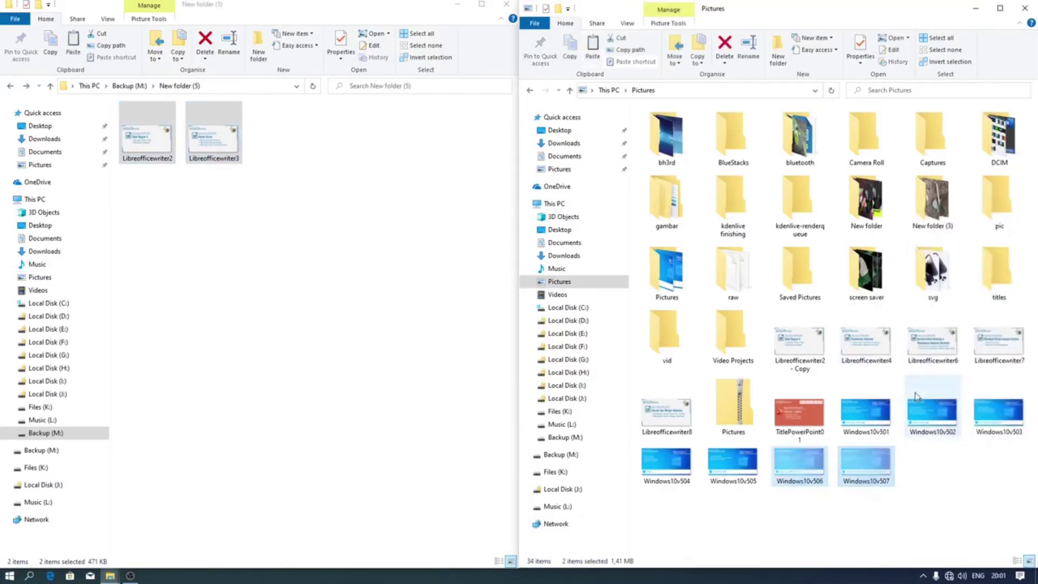
{"action": "left_click", "coordinate": [291, 181]}
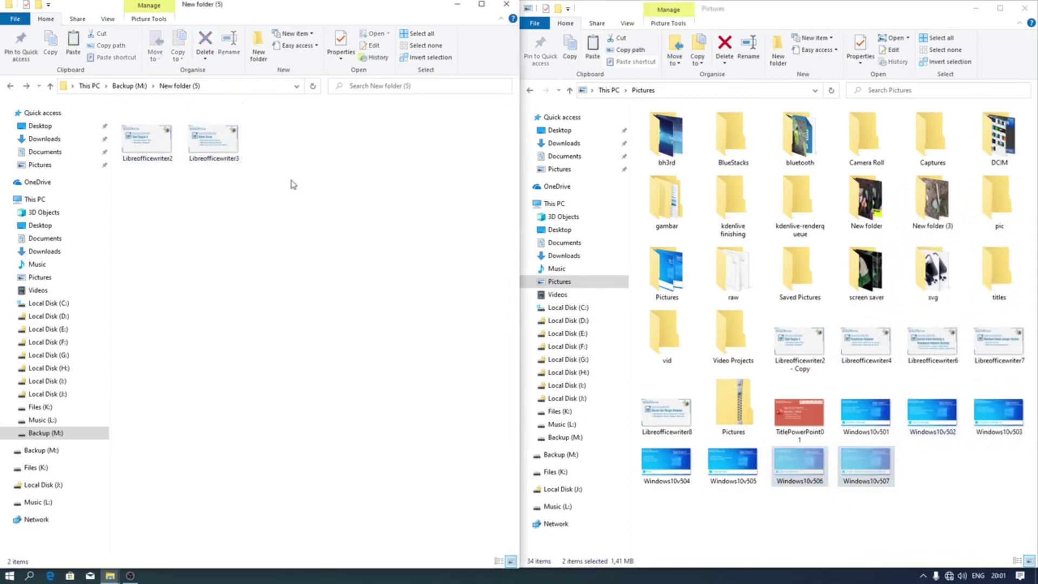
{"action": "left_click", "coordinate": [73, 47]}
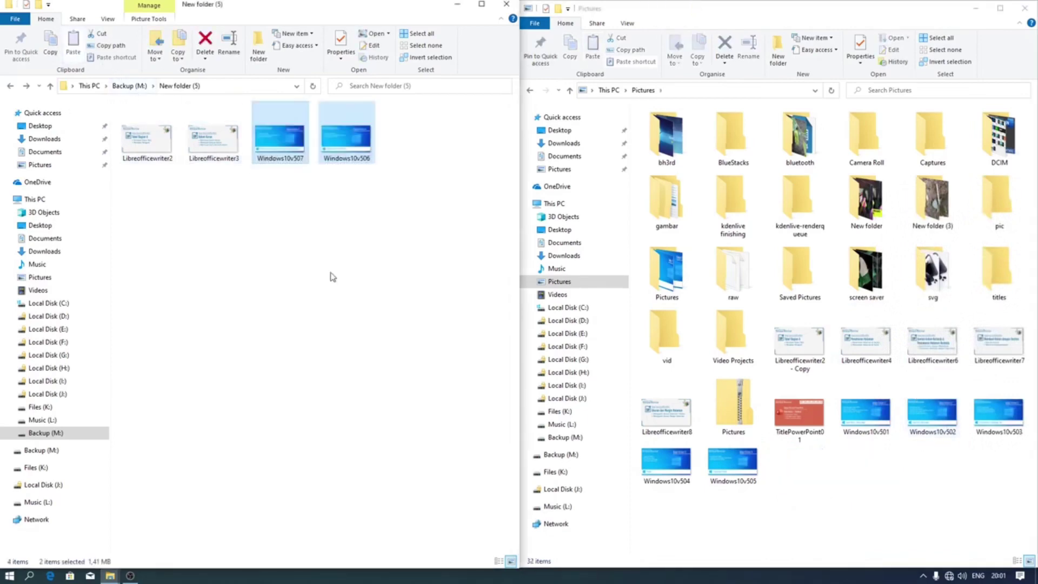